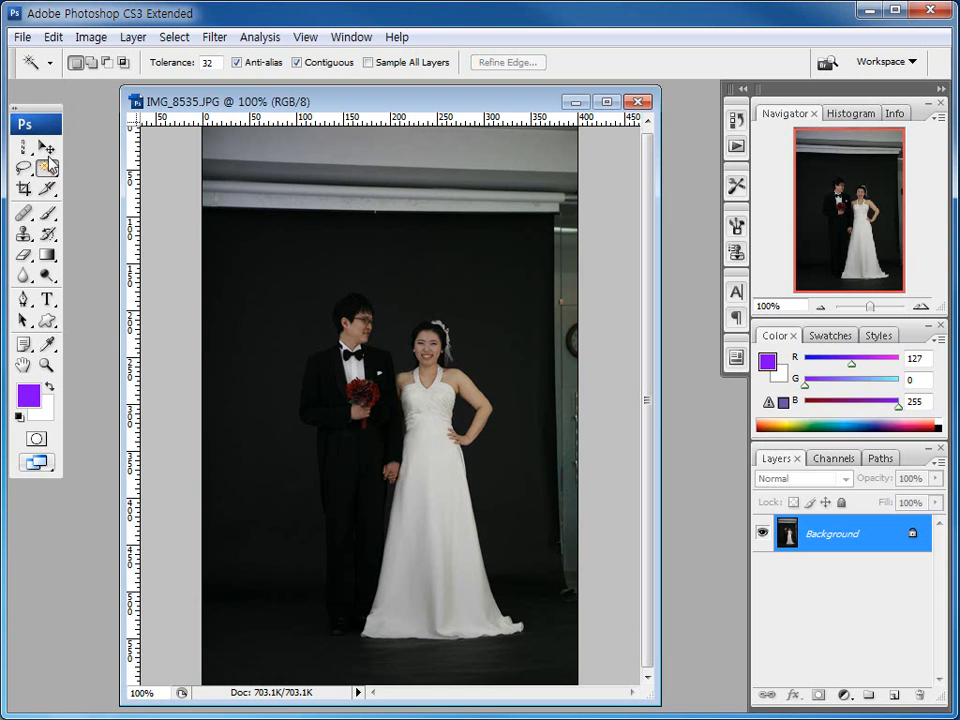
Move the toolbox closer to the photo window and look through the lasso, wand and Select commands
left_click_drag(32, 120, 71, 116)
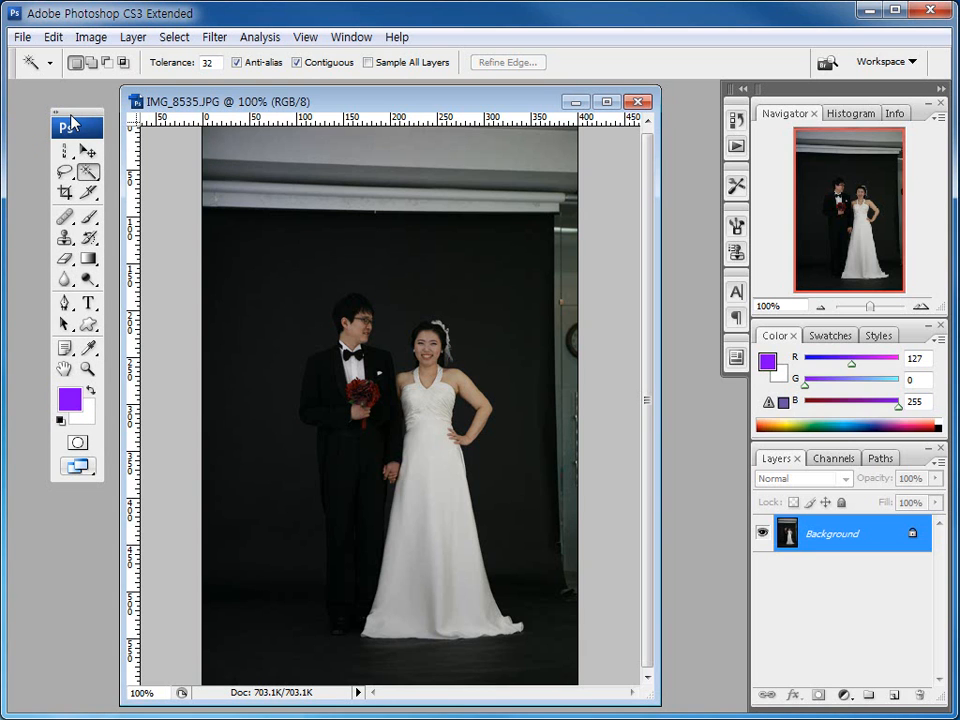
left_click(88, 171)
left_click(65, 171)
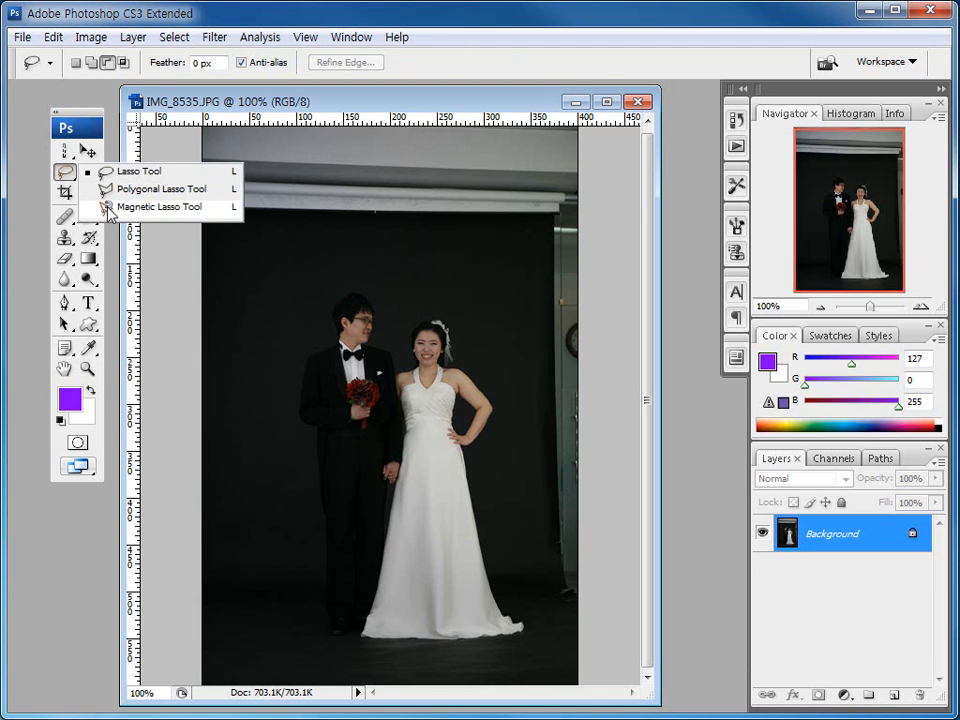
left_click(133, 208)
left_click(88, 171)
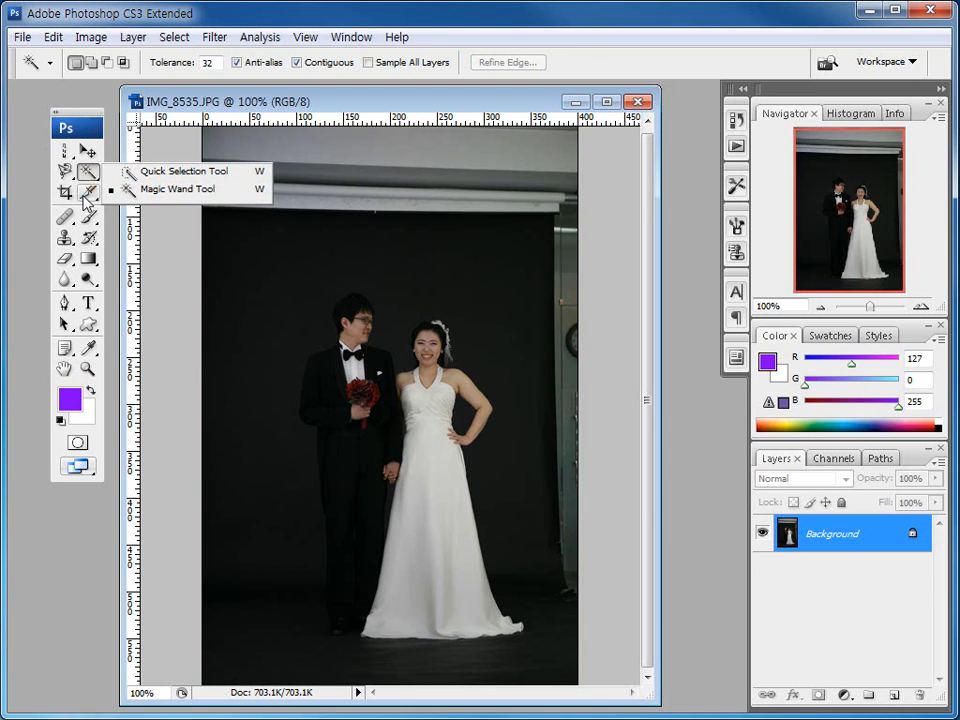
left_click(176, 40)
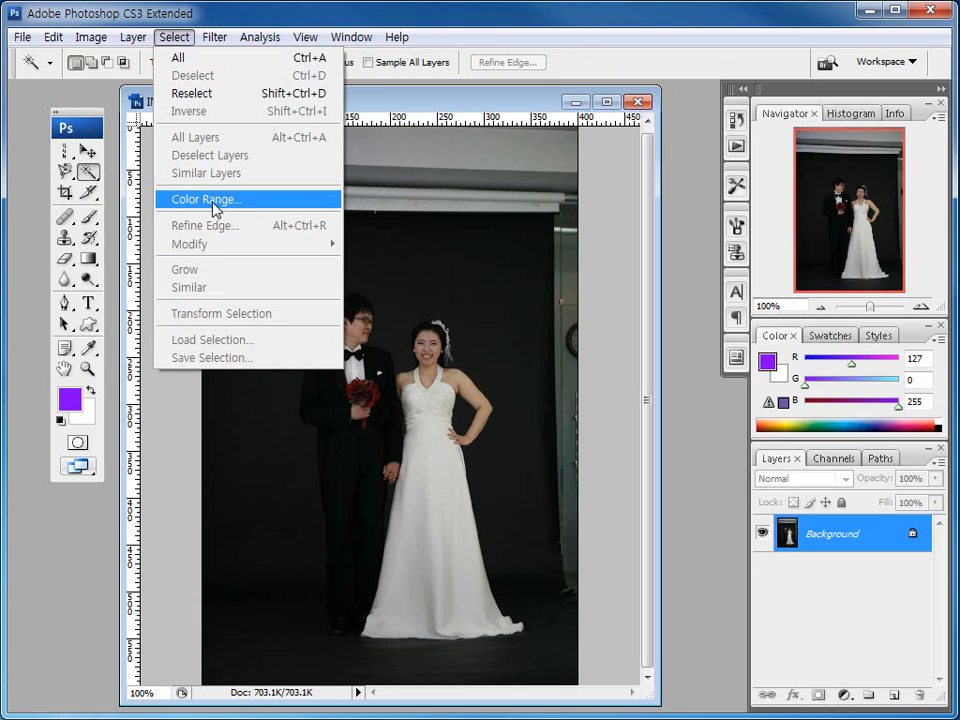
left_click(87, 173)
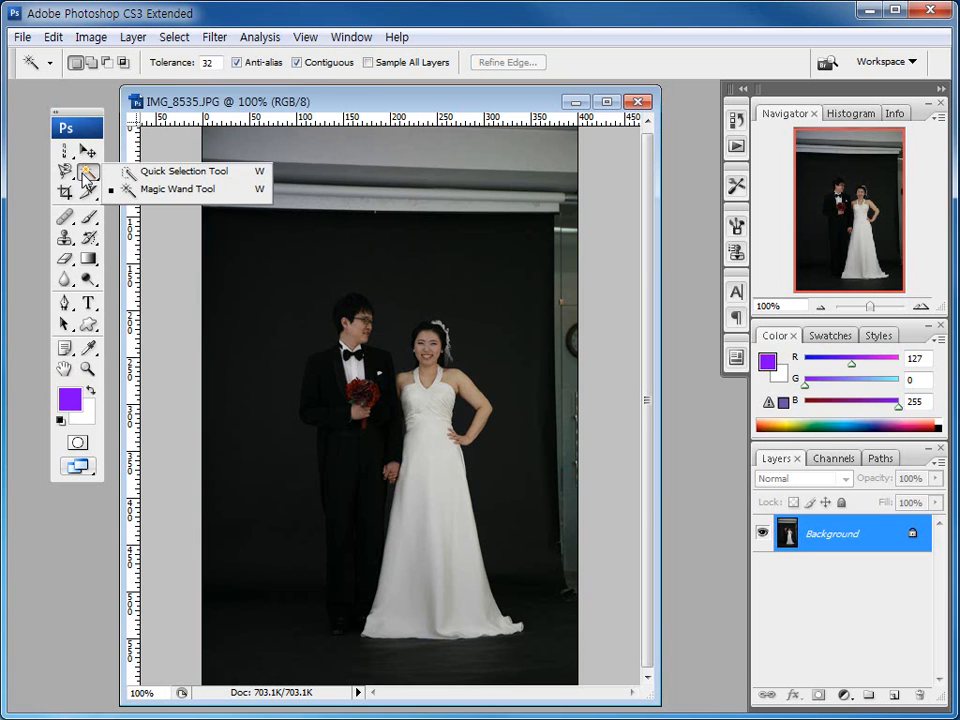
Compare the options of the Quick Selection and Magic Wand tools, leaving the Quick Selection tool active
left_click(145, 176)
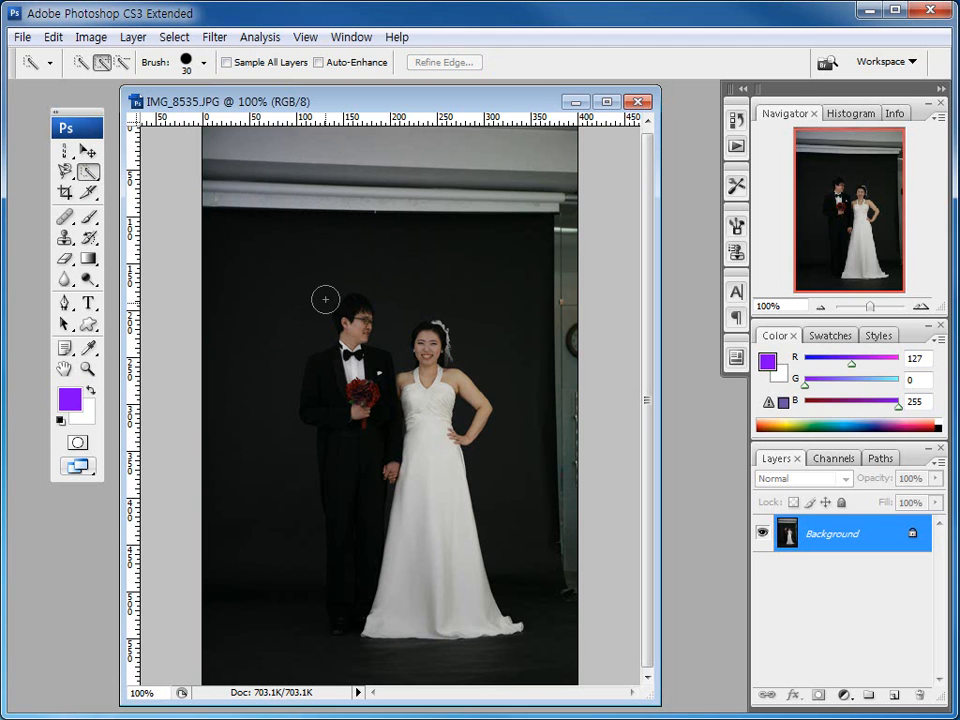
left_click(88, 172)
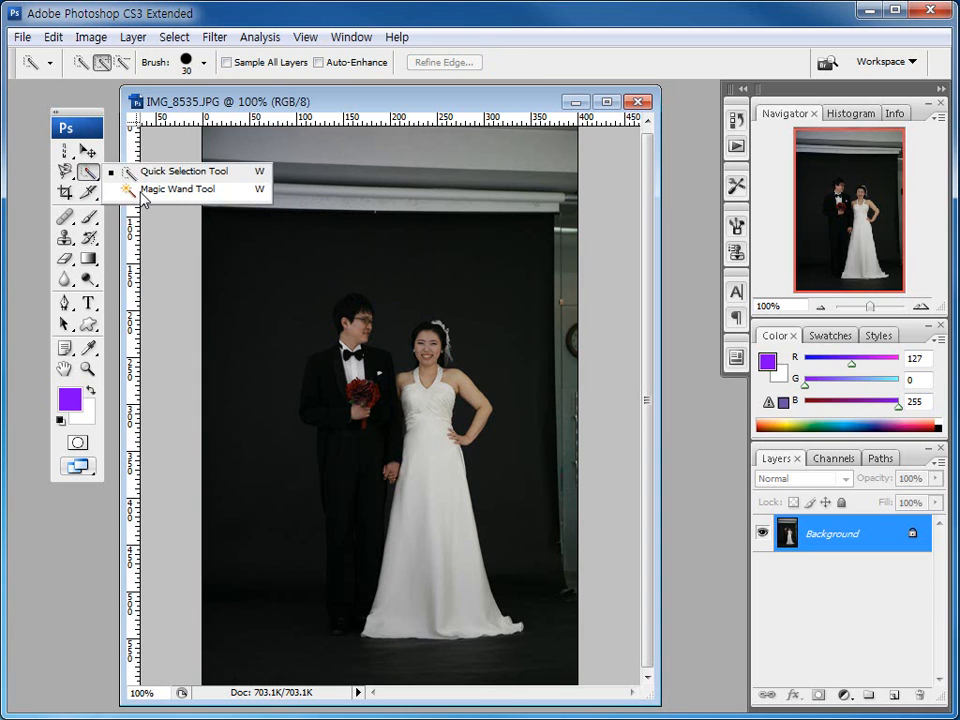
left_click(142, 190)
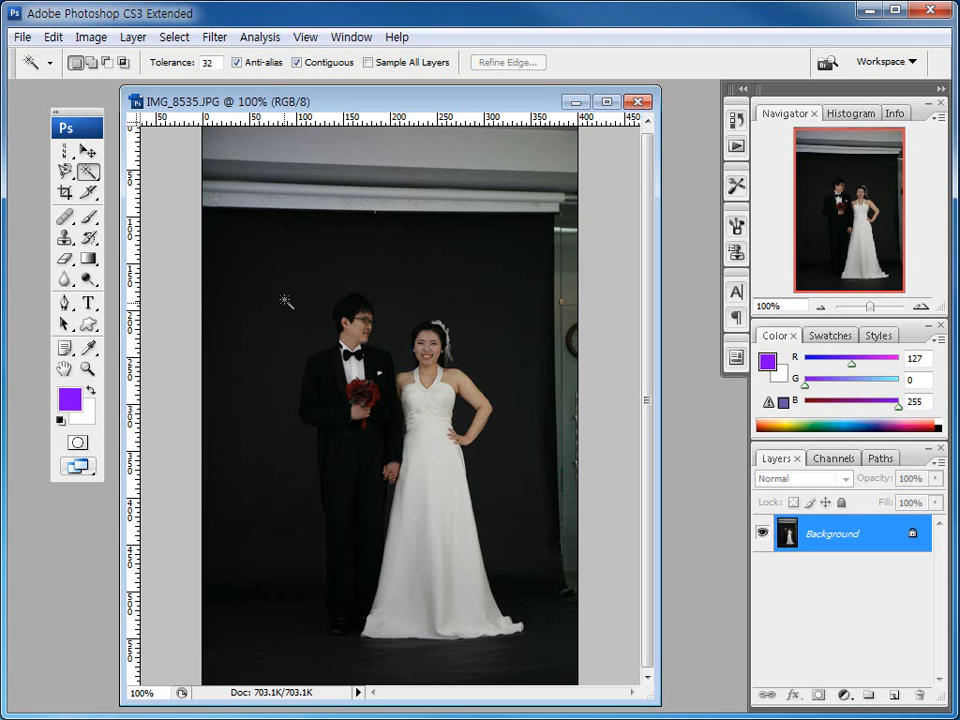
left_click(90, 173)
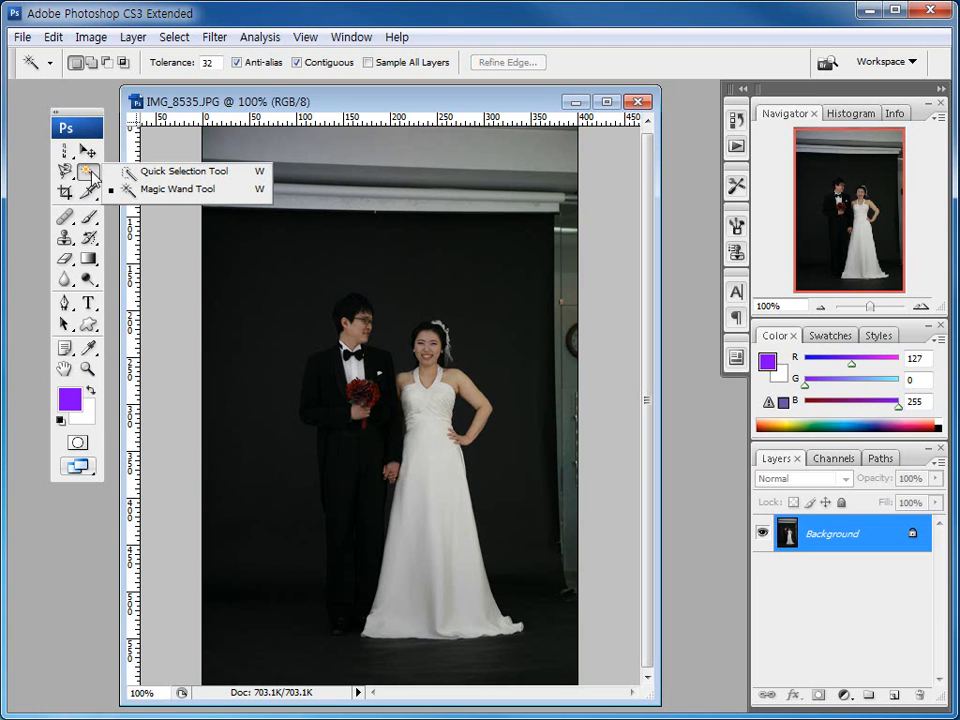
left_click(148, 176)
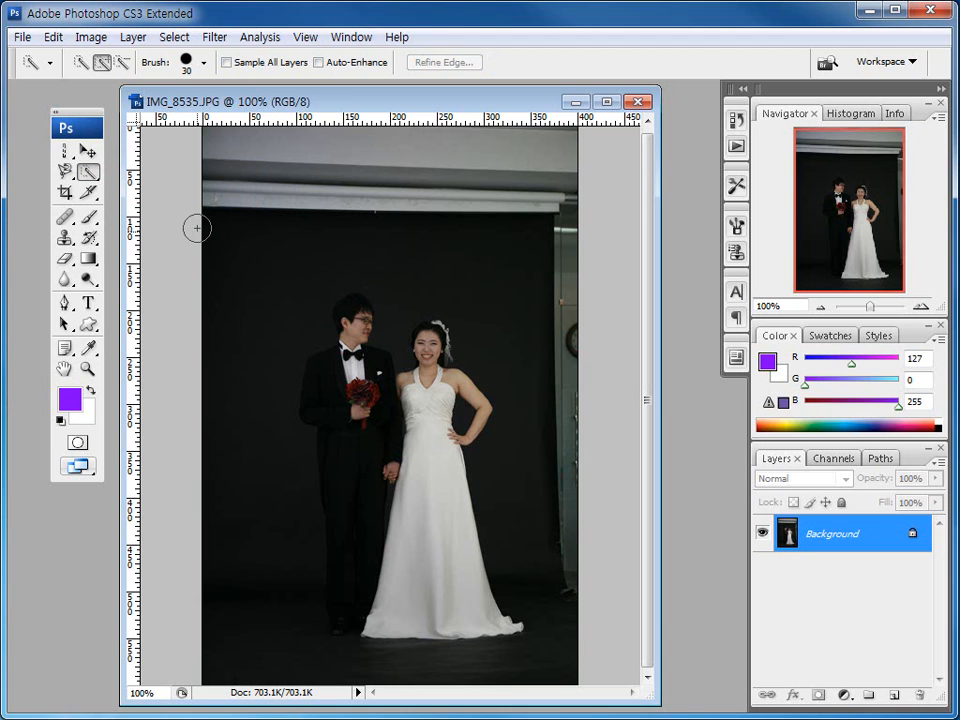
key("ctrl+2")
mouse_move(8, 46)
left_mouse_down()
mouse_move(136, 84)
mouse_move(454, 84)
left_mouse_up()
key("Escape")
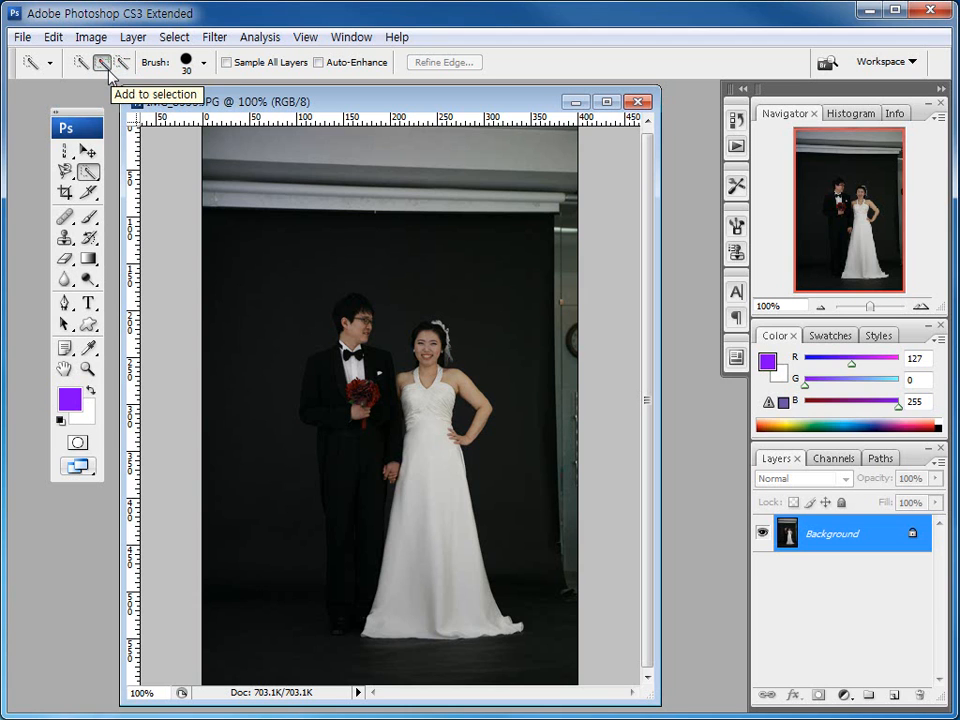
Set the Quick Selection tool to add to the selection and try brush diameters of 64 px and 27 px
left_click(104, 68)
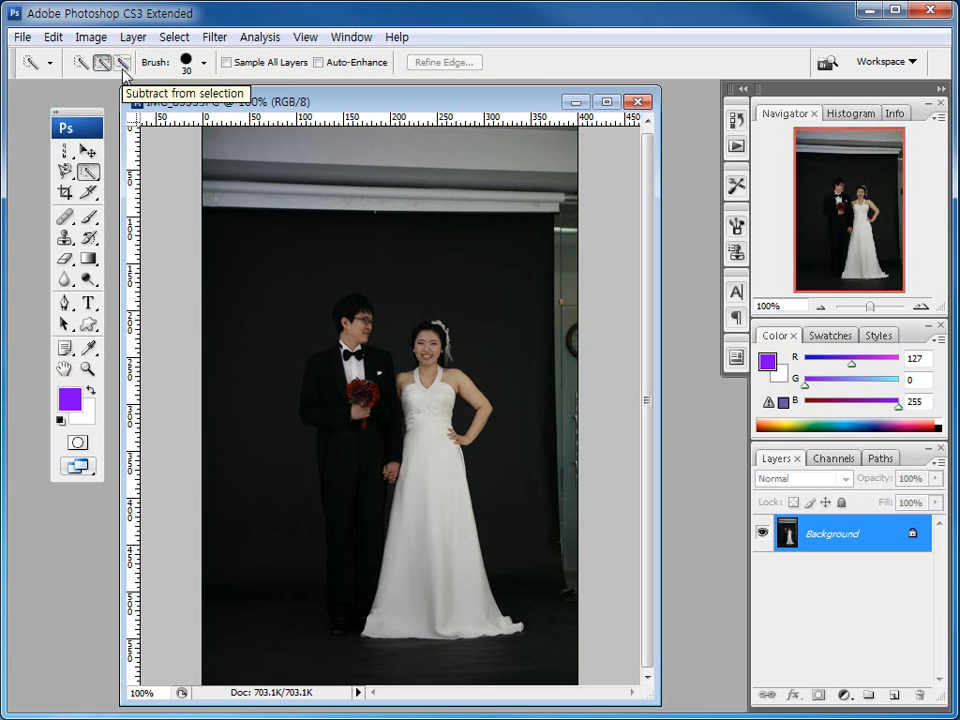
left_click(204, 62)
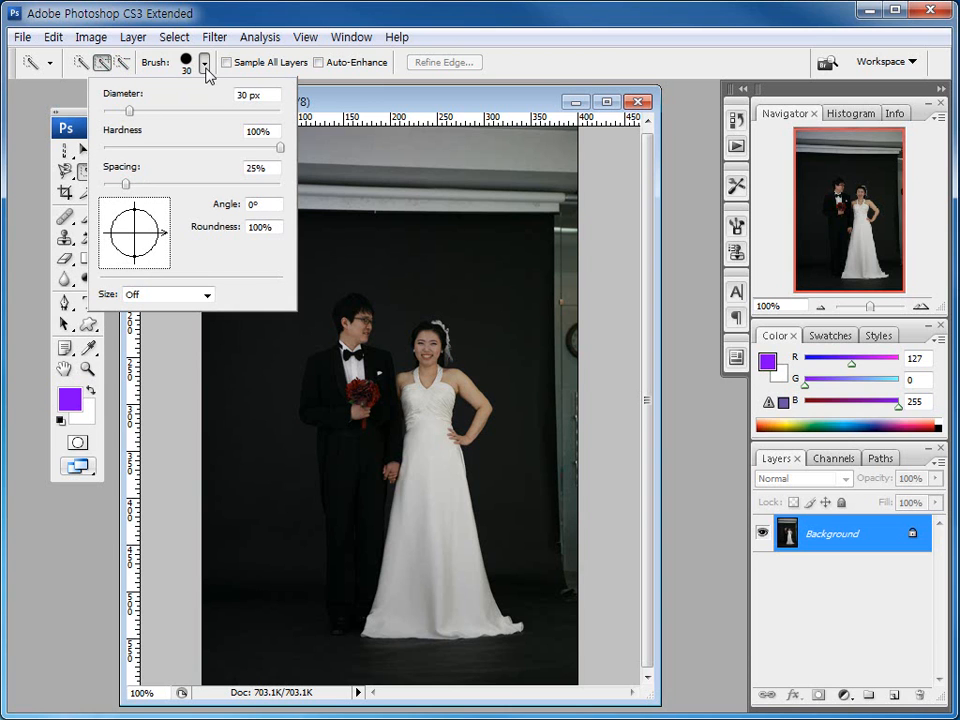
left_click_drag(101, 110, 160, 113)
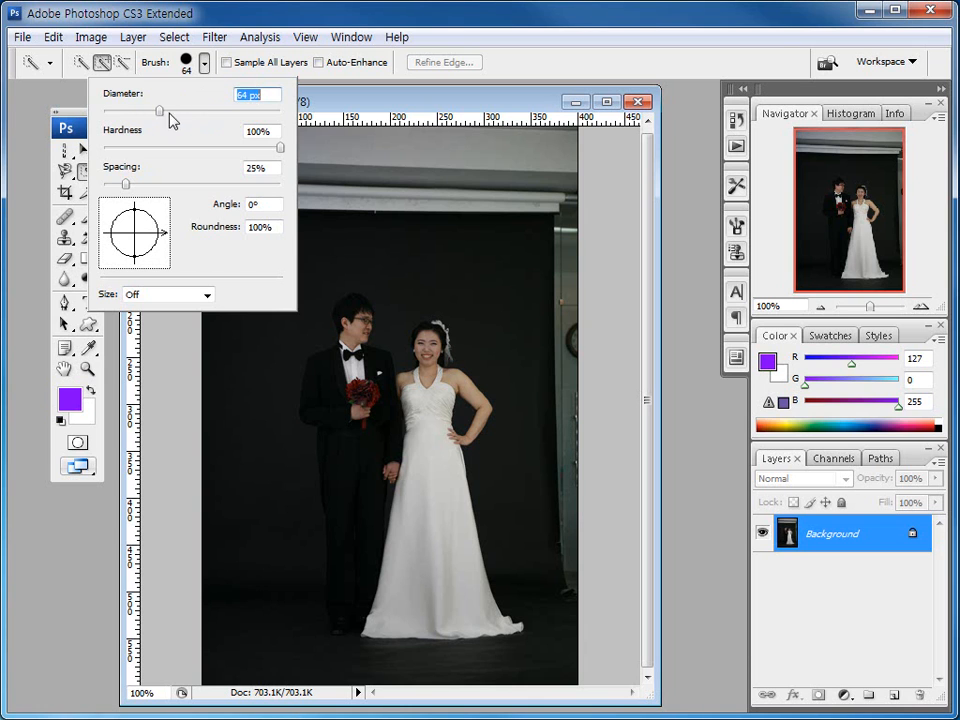
mouse_move(156, 113)
left_mouse_down()
mouse_move(131, 113)
mouse_move(167, 118)
mouse_move(147, 117)
left_mouse_up()
mouse_move(141, 118)
left_mouse_down()
mouse_move(155, 120)
mouse_move(127, 117)
left_mouse_up()
left_click(322, 101)
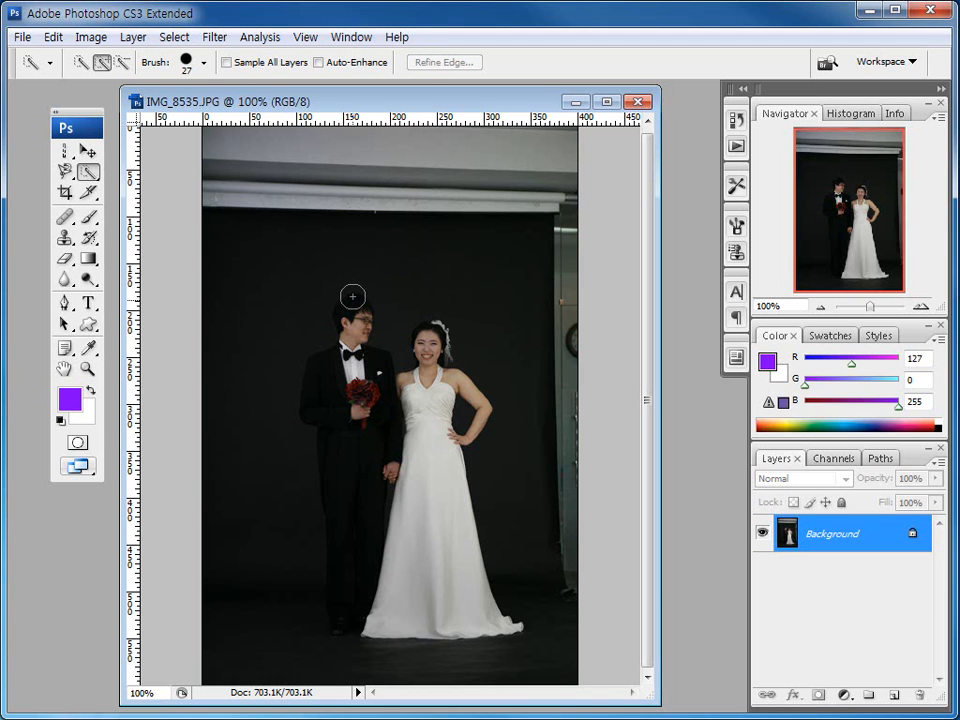
Enlarge and shrink the Quick Selection brush in steps, leaving its diameter at 20 px
key("bracketright")
key("bracketright")
key("bracketright")
key("bracketright")
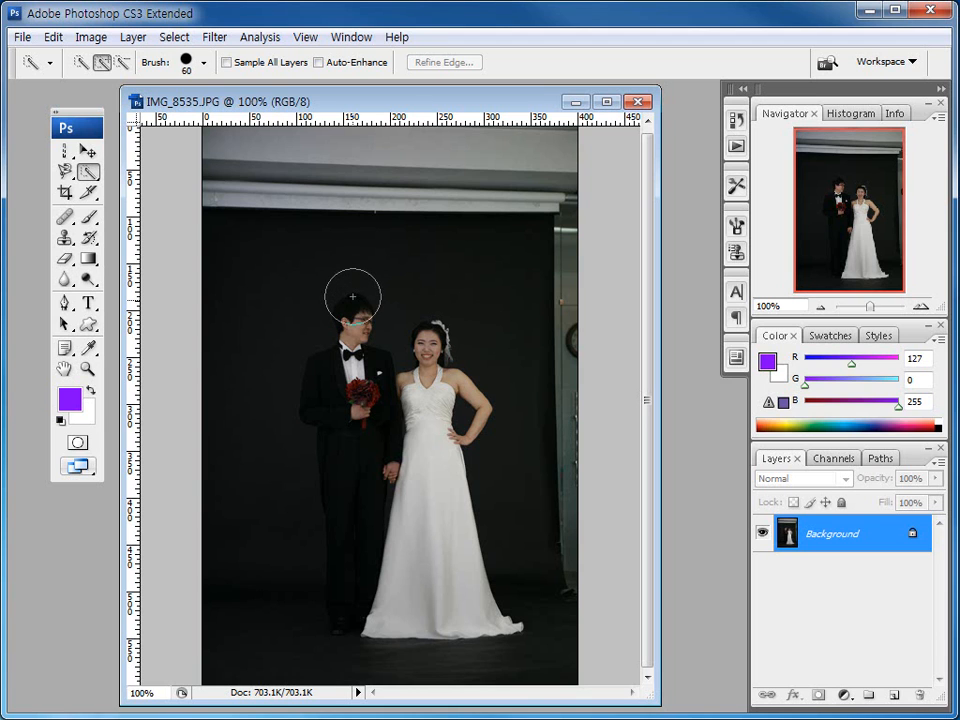
key("bracketright")
key("bracketright")
key("bracketright")
key("bracketleft")
key("bracketleft")
key("bracketleft")
key("bracketleft")
key("bracketleft")
key("bracketleft")
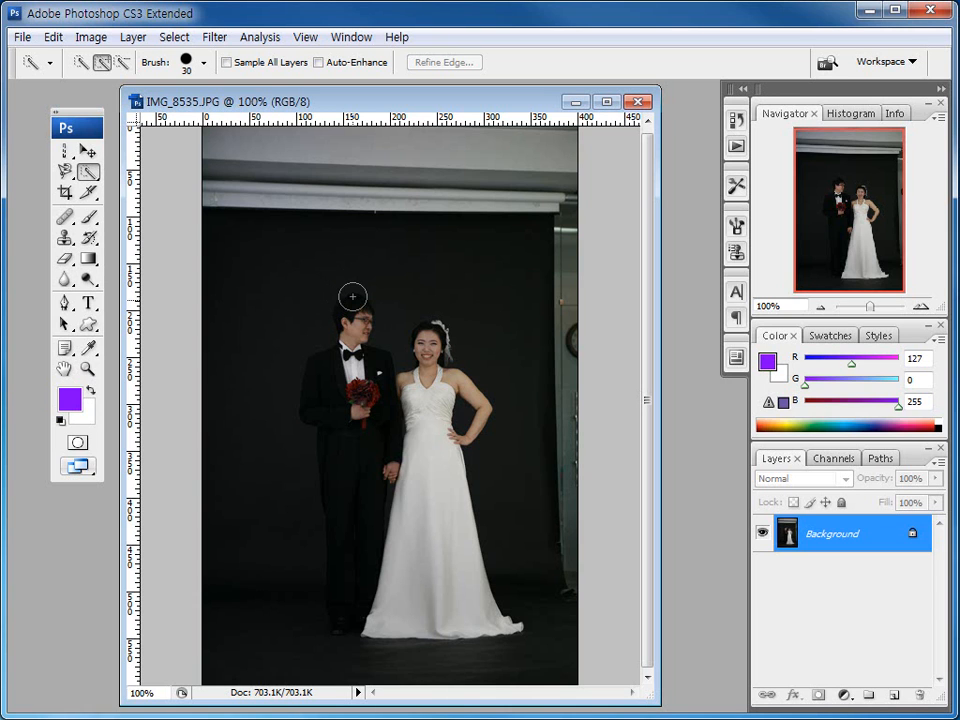
key("bracketleft")
key("bracketleft")
key("bracketright")
key("bracketleft")
key("bracketleft")
key("bracketright")
key("bracketright")
Select the bride's white dress with one Quick Selection stroke, and clear the selection
mouse_move(433, 456)
left_mouse_down()
mouse_move(433, 539)
mouse_move(420, 587)
left_mouse_up()
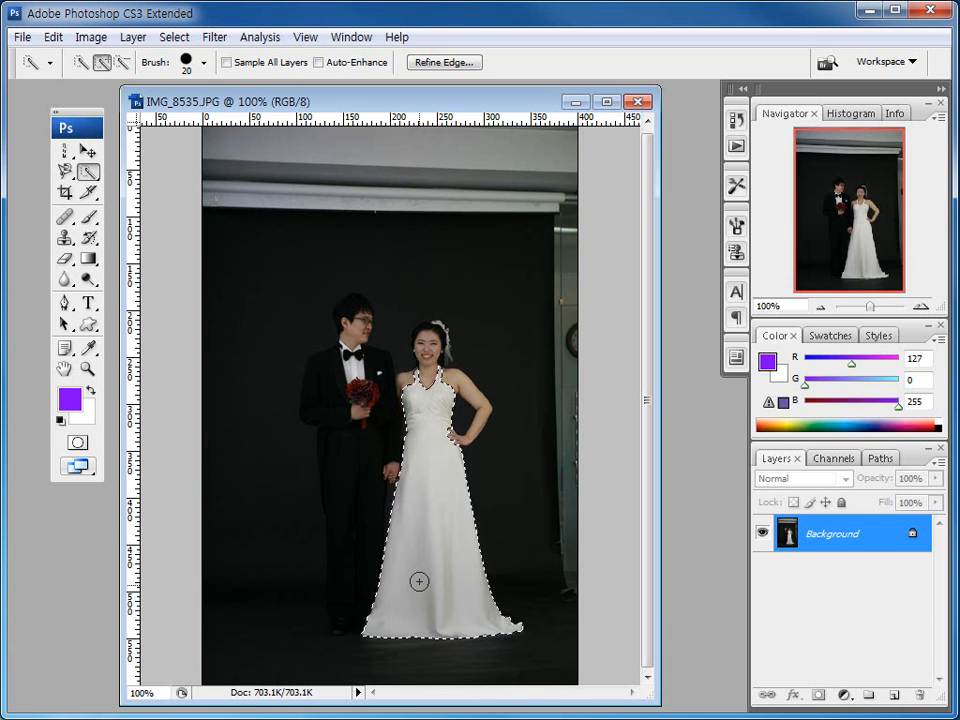
key("ctrl+d")
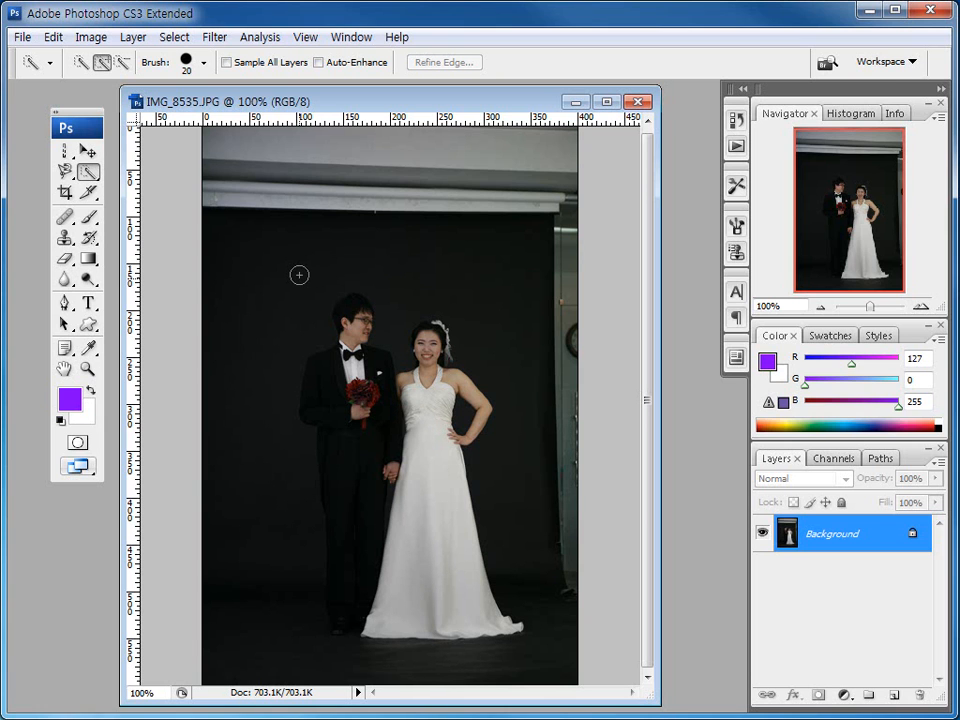
Brush over the dark backdrop around the couple with Quick Selection to select it, and clear the selection
mouse_move(298, 274)
left_mouse_down()
mouse_move(279, 361)
mouse_move(265, 383)
mouse_move(266, 520)
left_mouse_up()
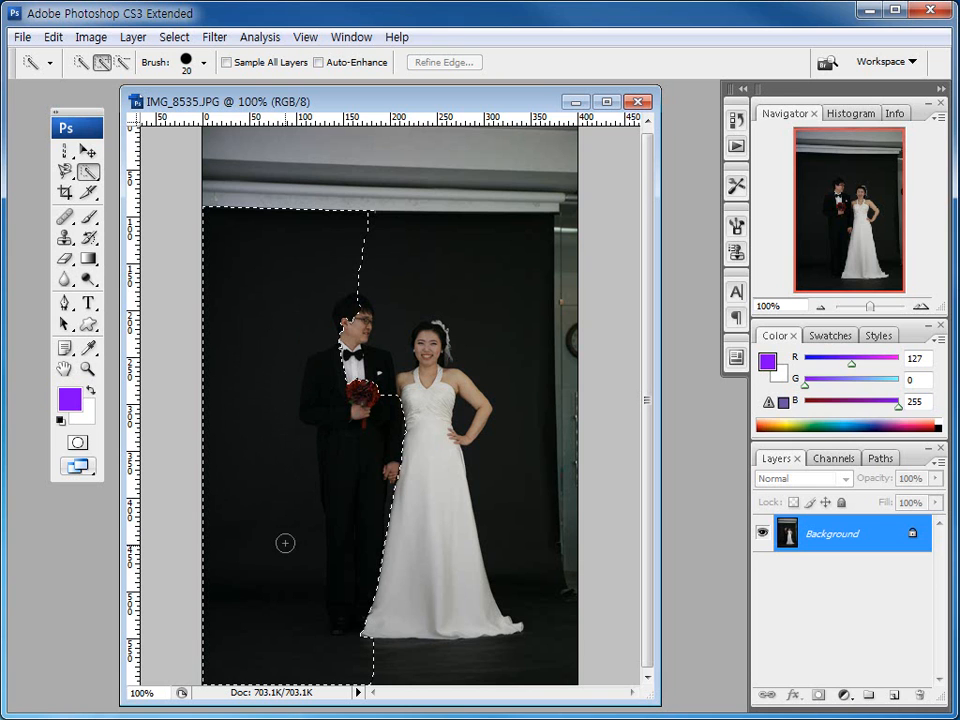
mouse_move(375, 223)
left_mouse_down()
mouse_move(388, 268)
mouse_move(440, 340)
mouse_move(509, 350)
mouse_move(505, 469)
left_mouse_up()
mouse_move(458, 263)
left_mouse_down()
mouse_move(298, 281)
mouse_move(281, 352)
left_mouse_up()
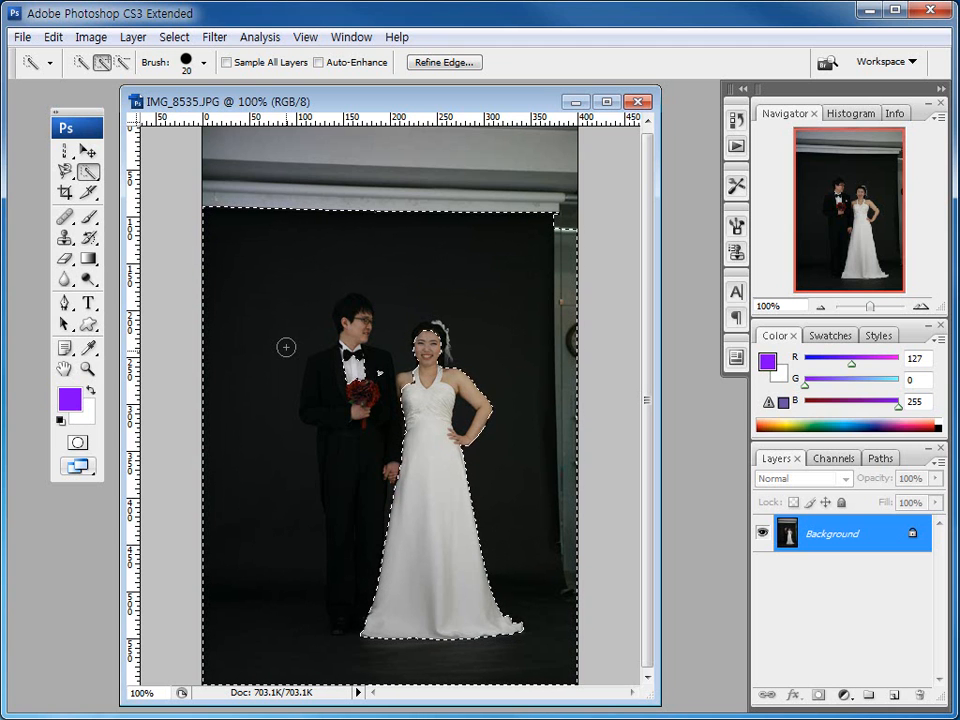
key("ctrl+d")
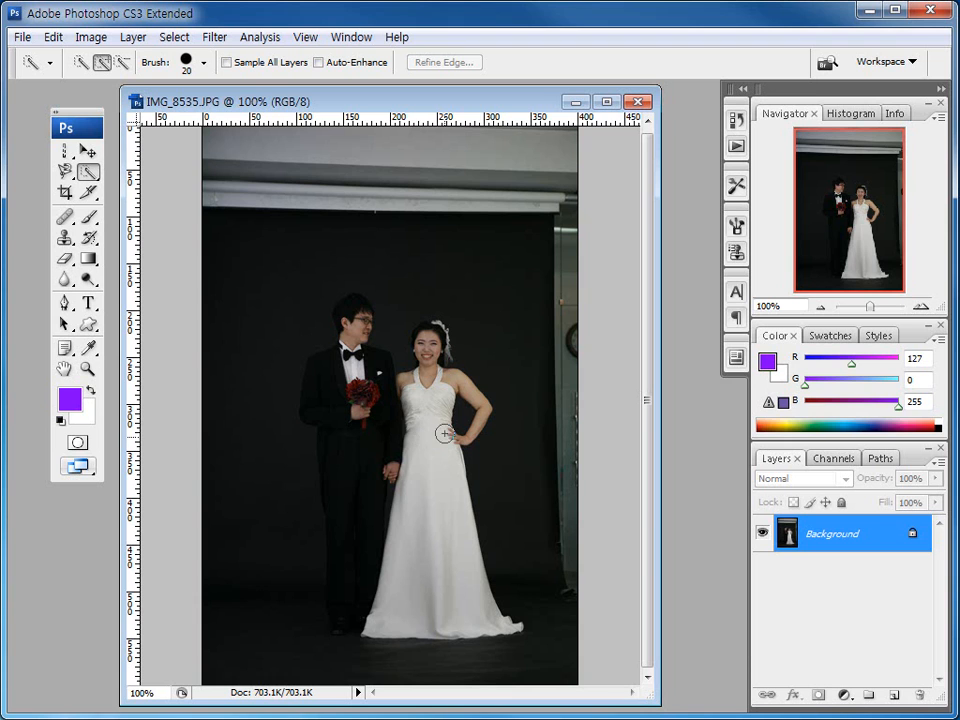
Switch to the Magic Wand tool and select the bride's white dress by sampling its skirt
right_click(89, 176)
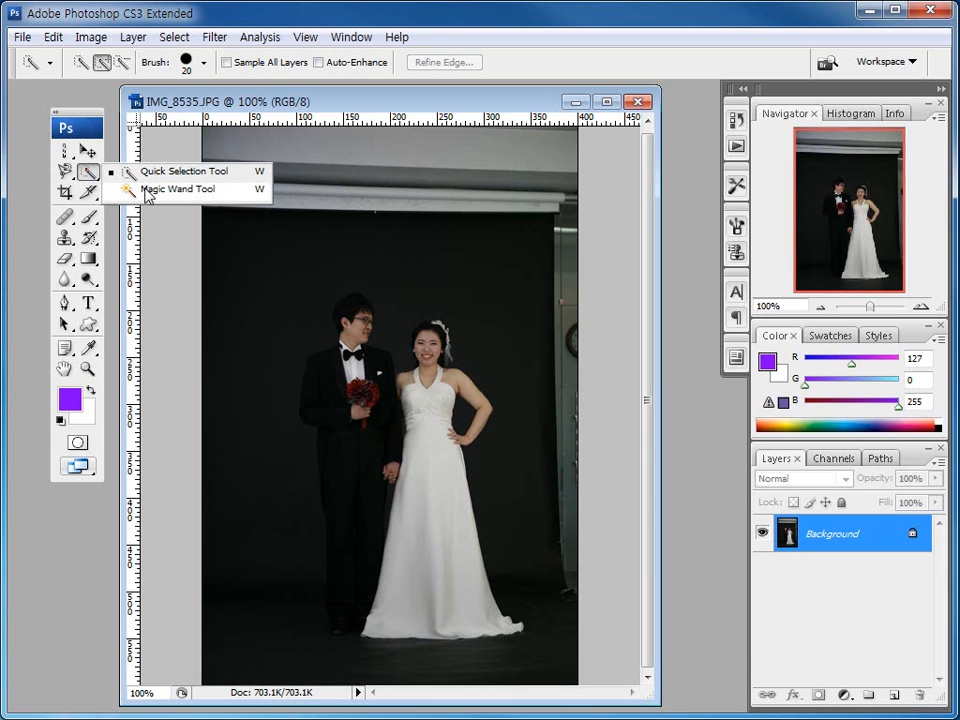
left_click(147, 192)
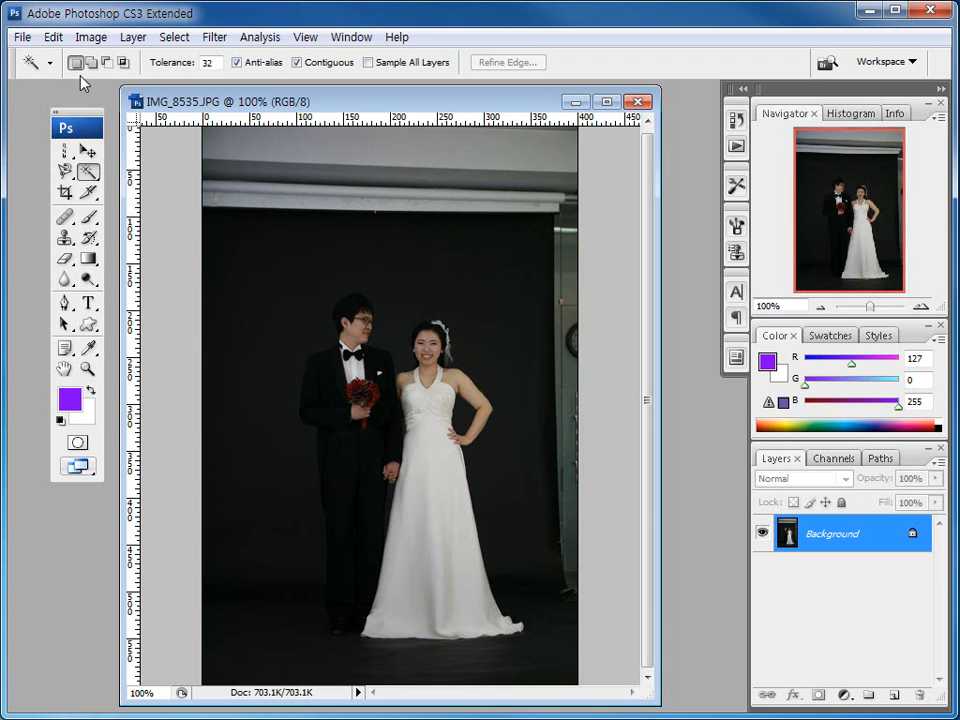
key("ctrl+2")
mouse_move(10, 45)
left_mouse_down()
mouse_move(88, 73)
mouse_move(490, 77)
left_mouse_up()
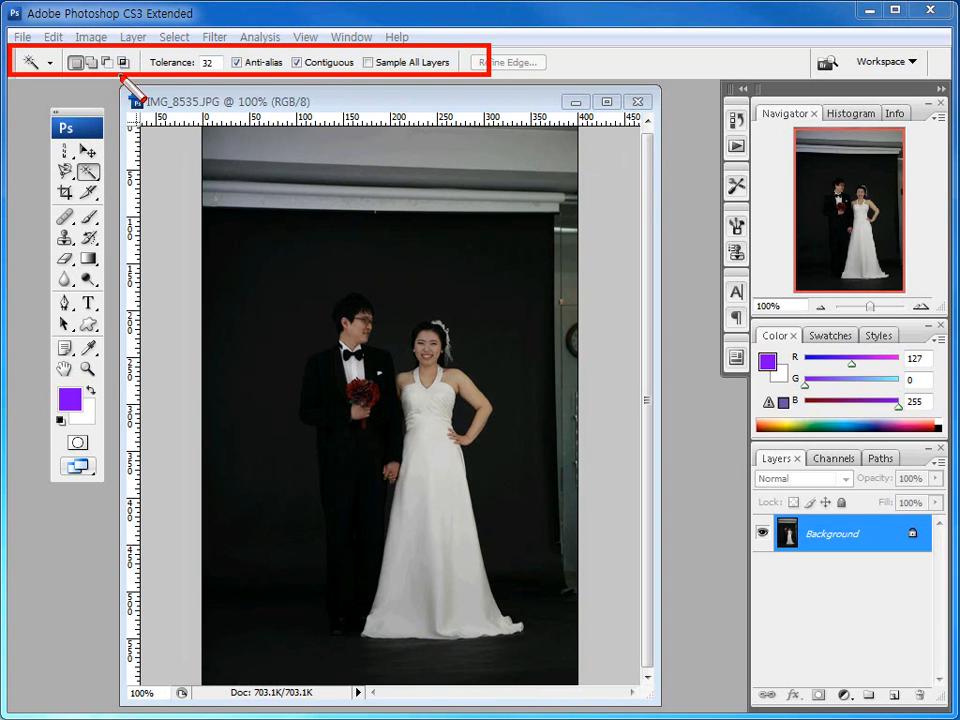
key("Escape")
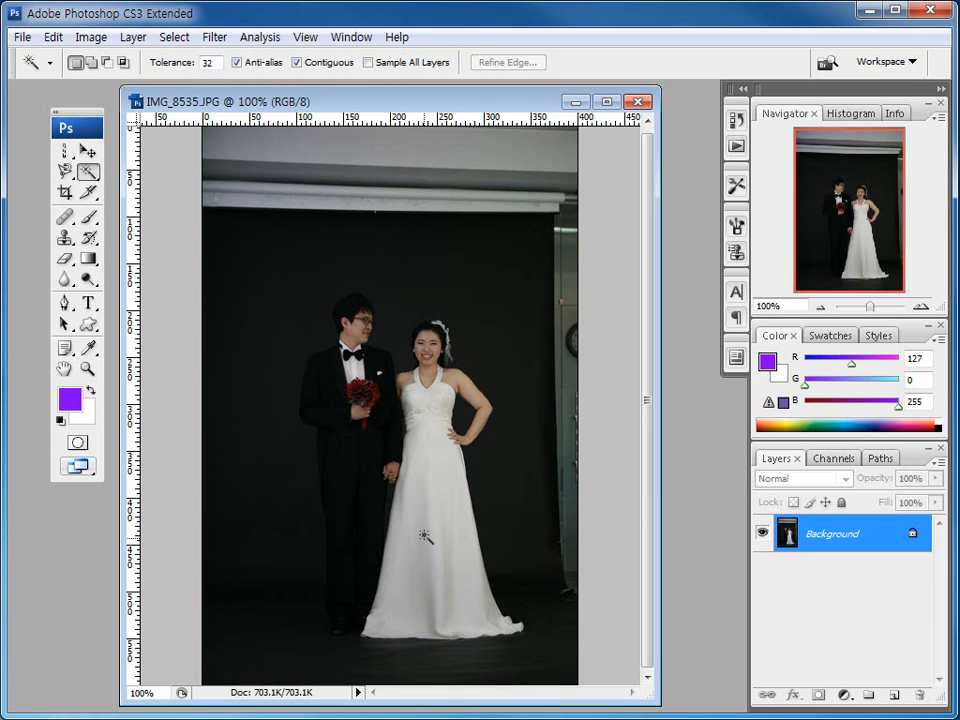
left_click(434, 467)
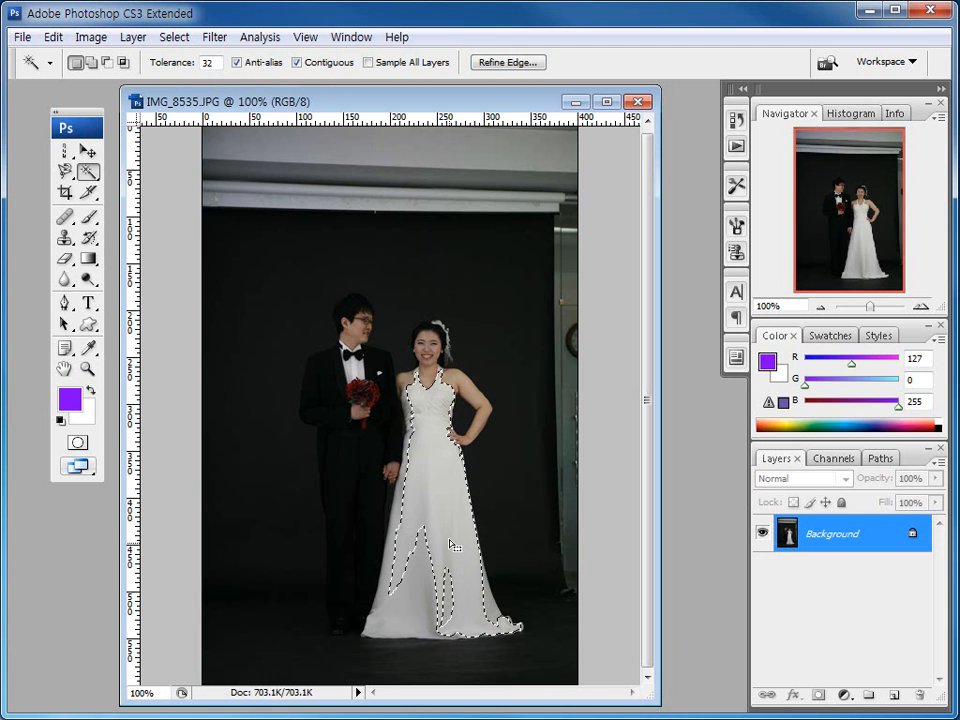
Set the Magic Wand tolerance to 100 and reselect the bride's dress from a cleared selection
left_click(184, 75)
type("100")
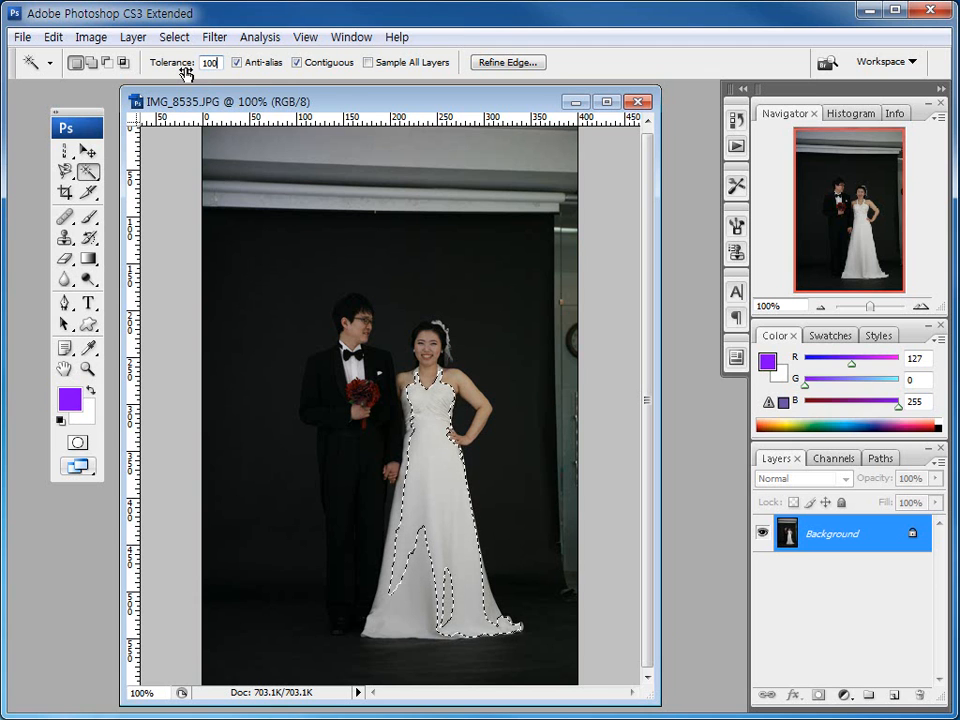
key("ctrl+d")
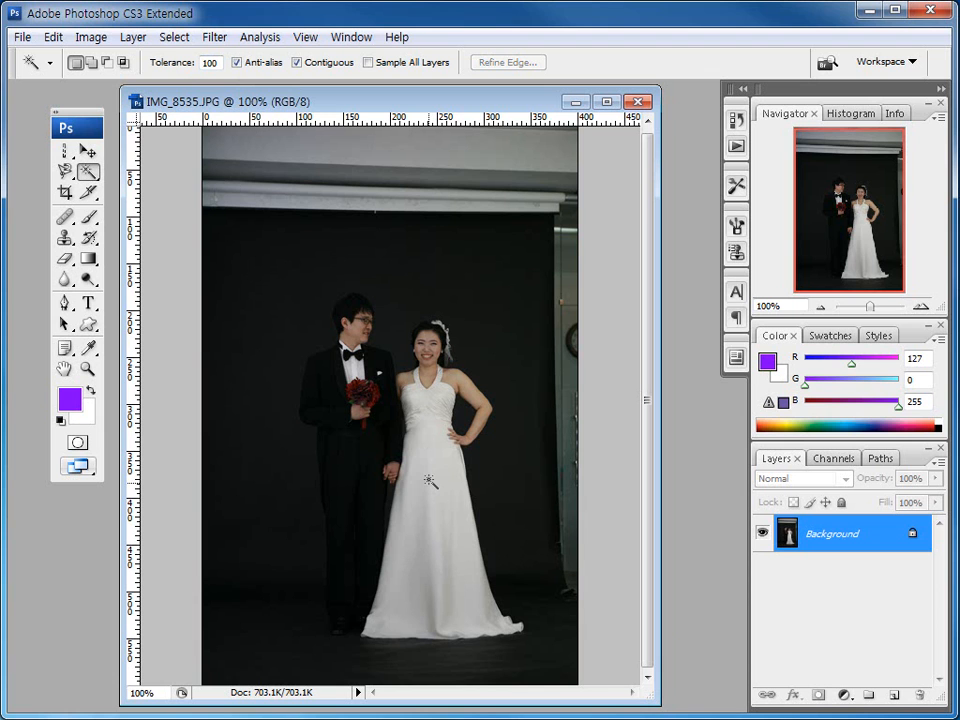
left_click(431, 482)
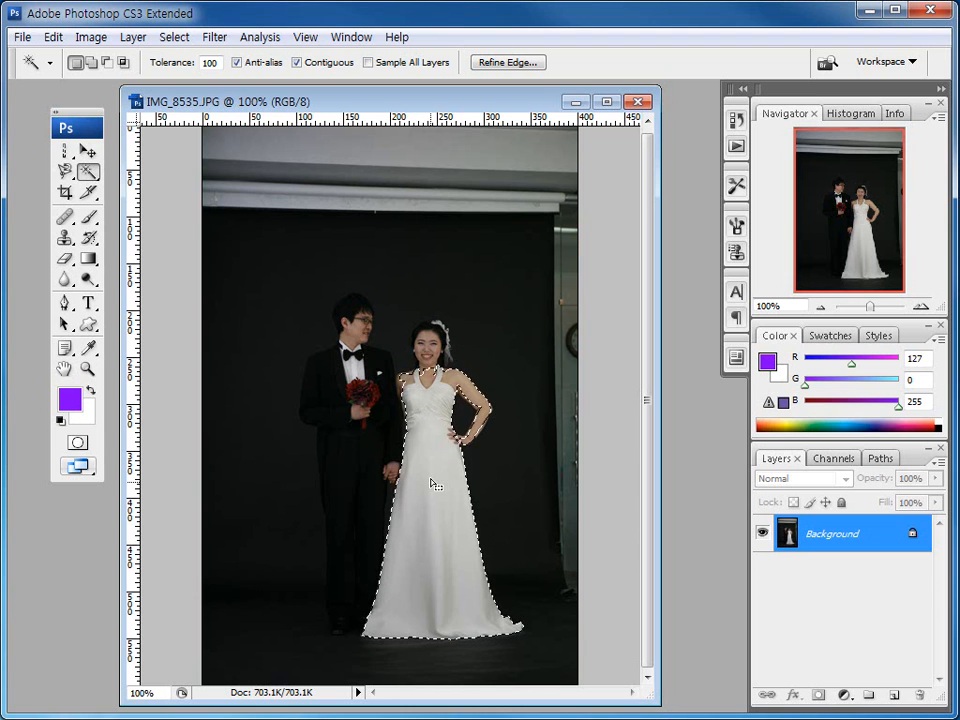
Set the Magic Wand tolerance to 255 and sample the dress, clear the selection, and sample the dark backdrop
left_click(186, 66)
type("255")
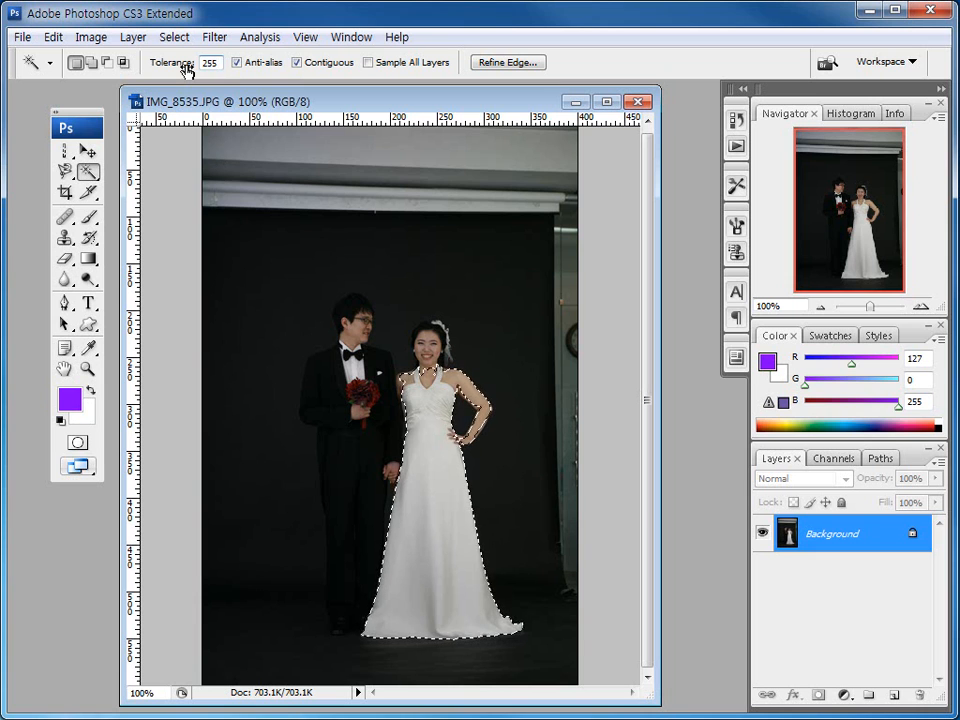
left_click(427, 463)
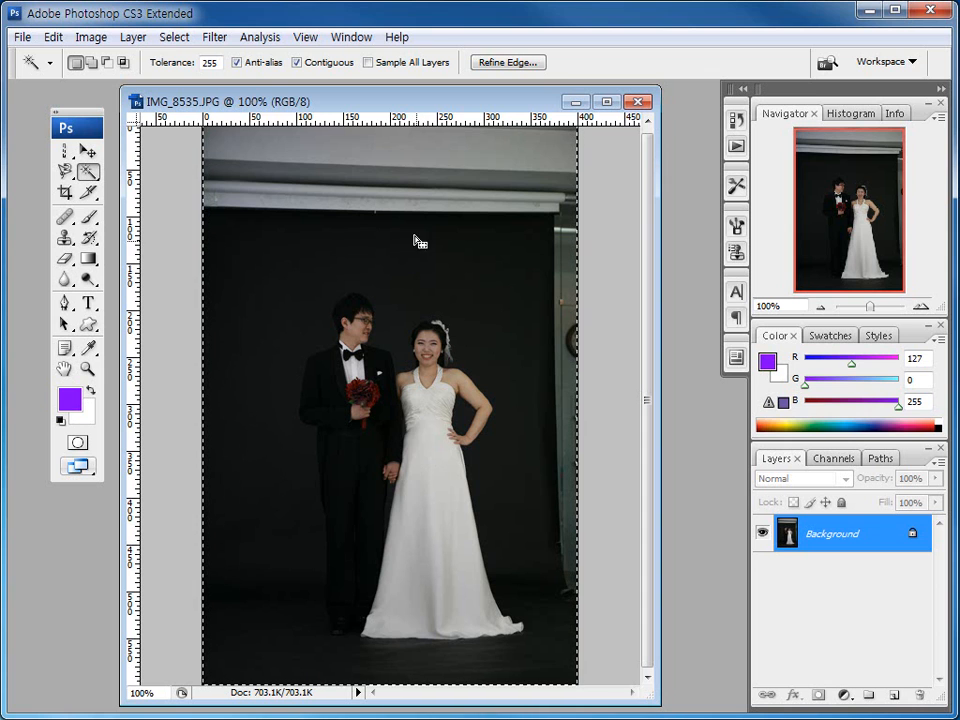
key("ctrl+d")
left_click(389, 264)
Set the Magic Wand tolerance to 40 and sample the bride's dress again
left_click(171, 66)
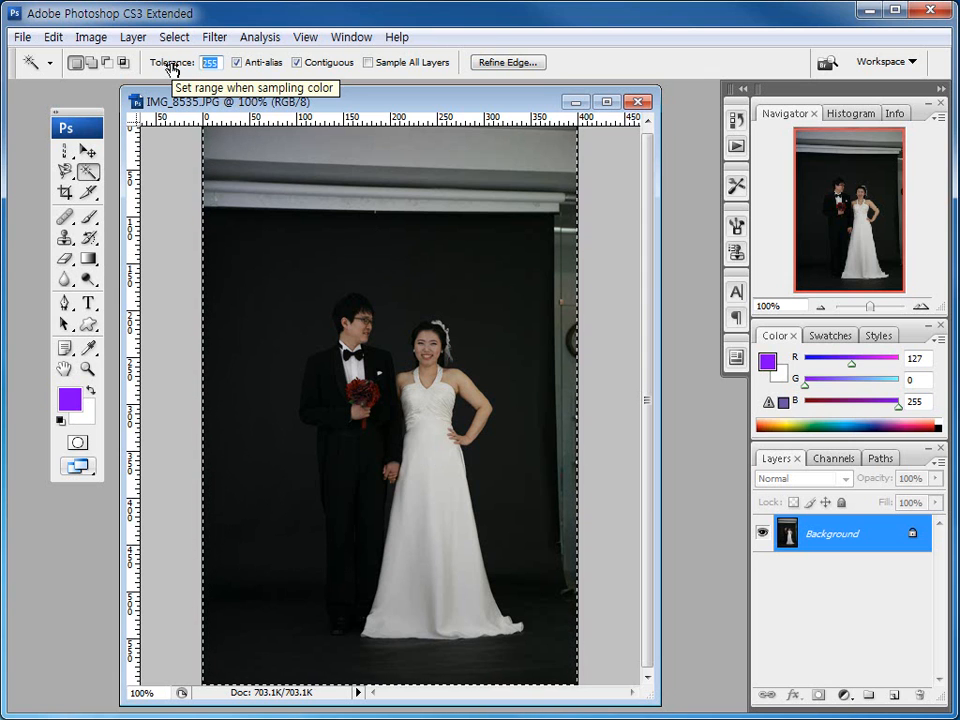
type("40")
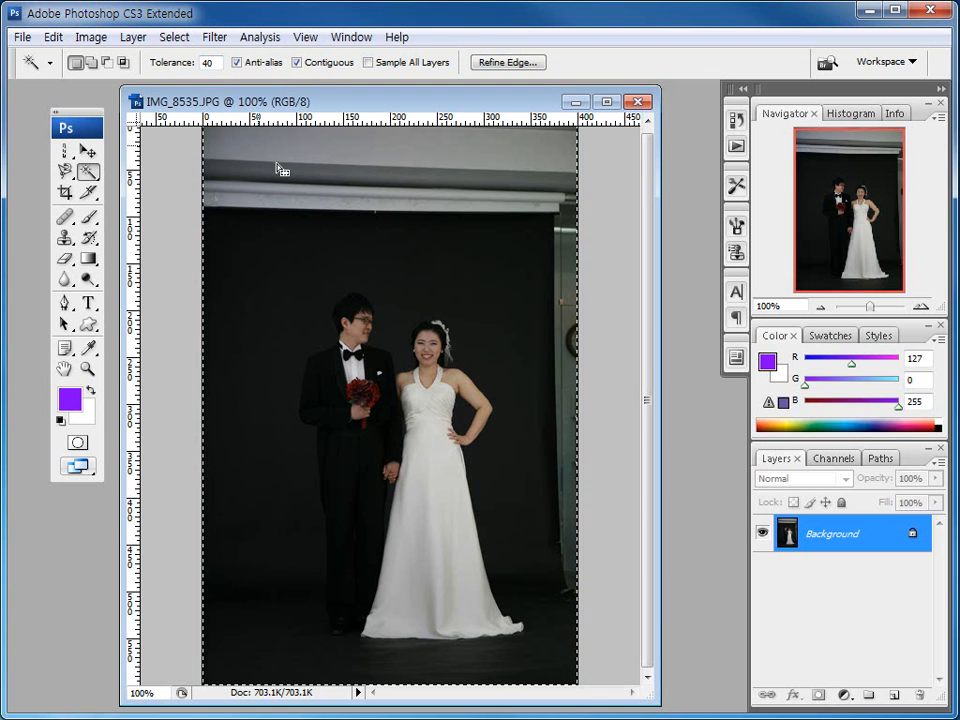
left_click(420, 444)
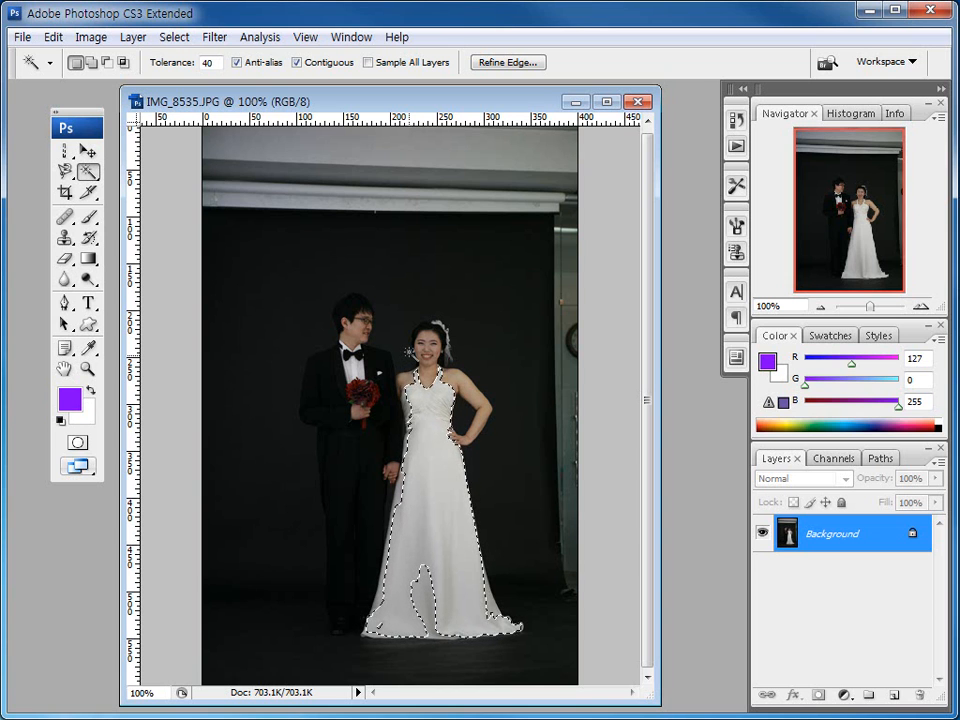
Turn off the Magic Wand's Contiguous option and sample the bride's dress to select similar tones across the whole photo
left_click(297, 62)
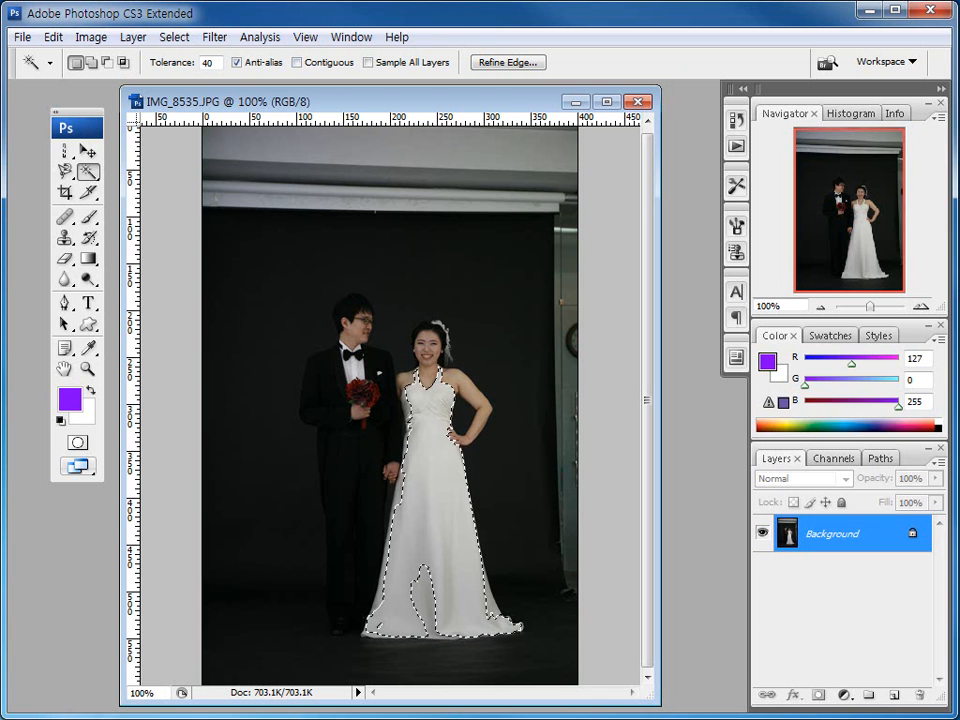
left_click(428, 459)
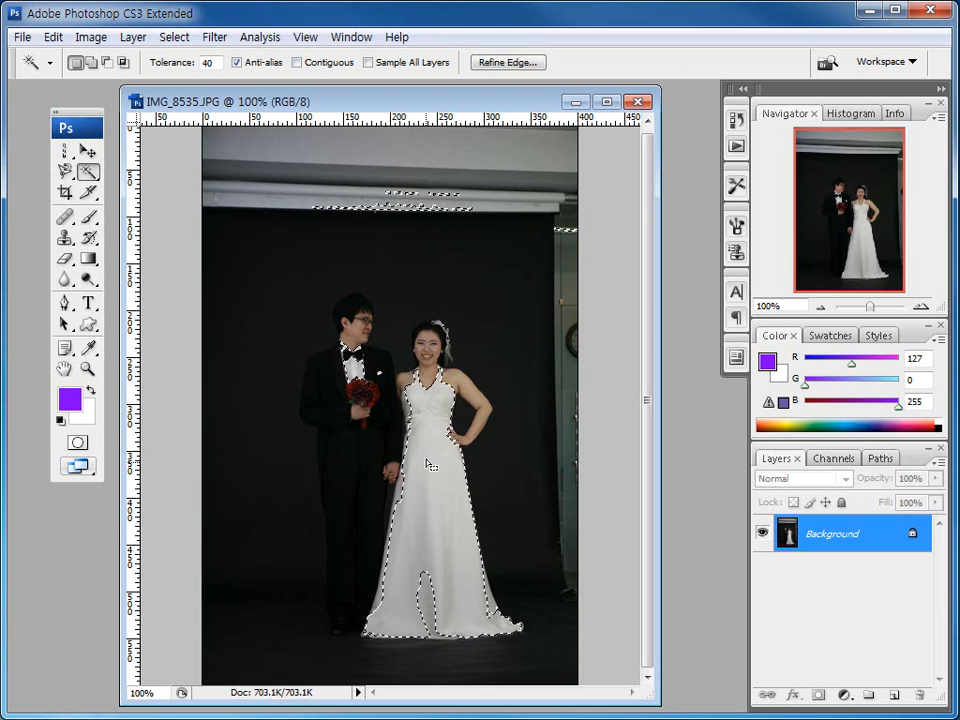
key("ctrl+2")
left_click_drag(317, 328, 383, 400)
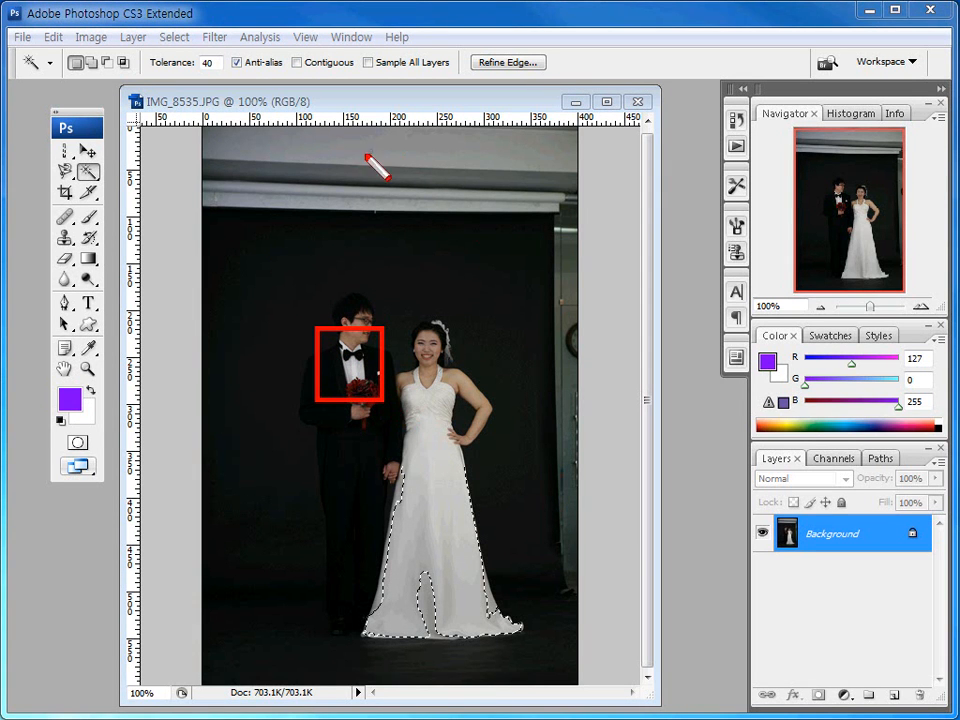
left_click_drag(291, 170, 456, 222)
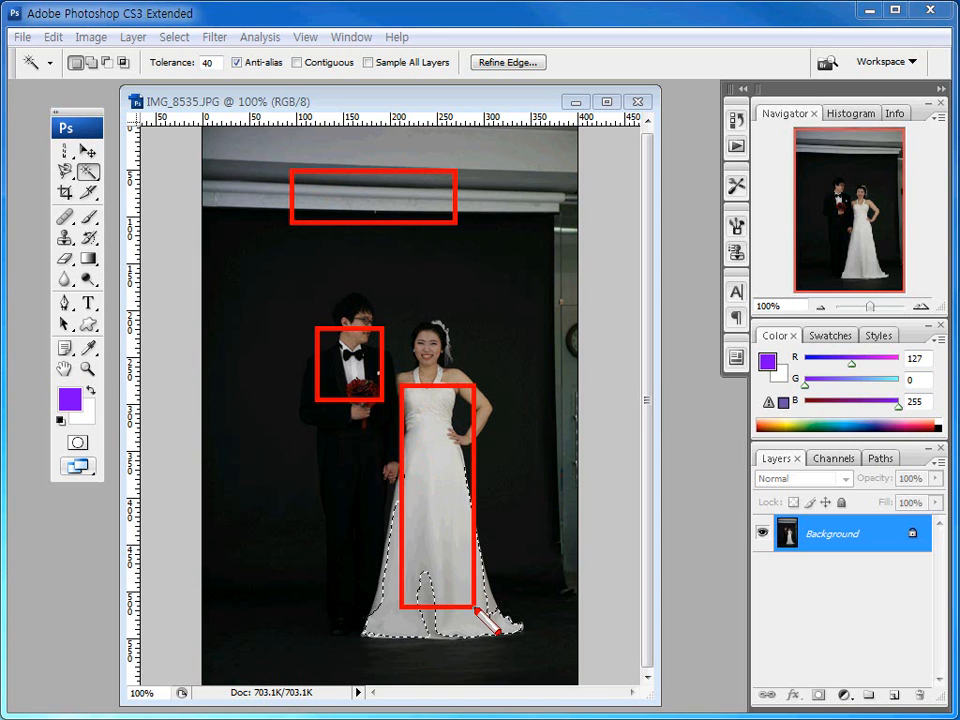
key("Escape")
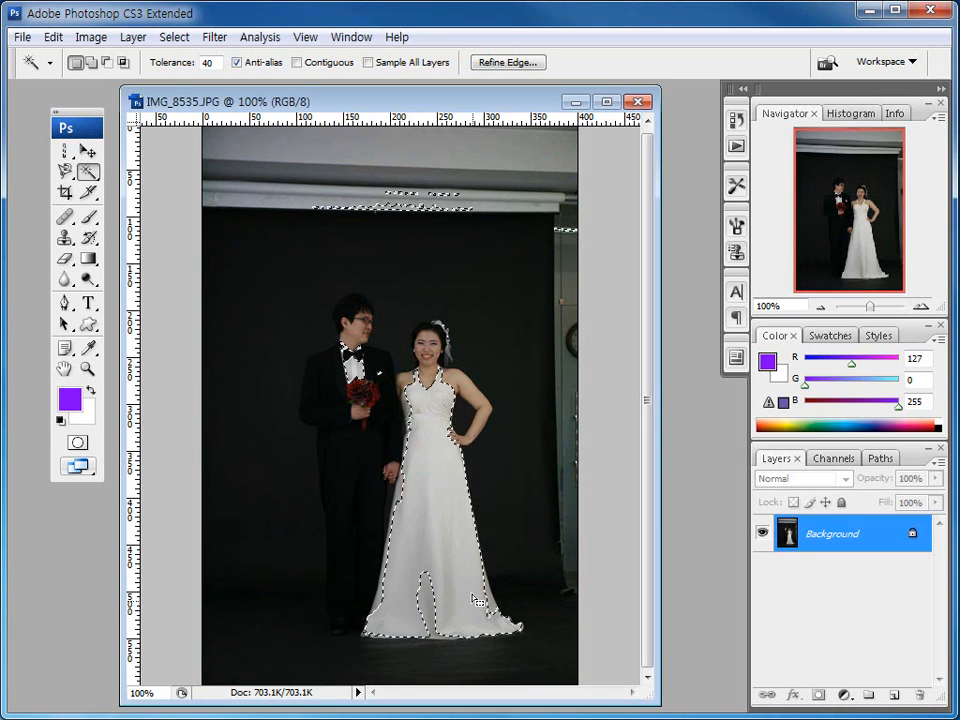
Turn the Magic Wand's Contiguous option back on and clear the selection
left_click(297, 63)
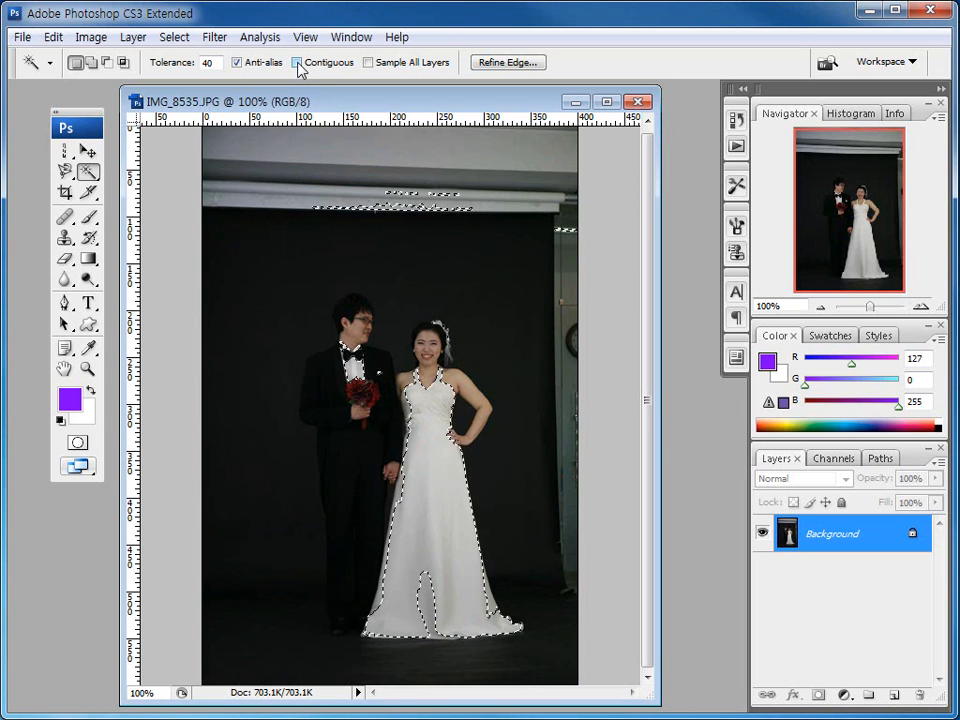
key("ctrl+d")
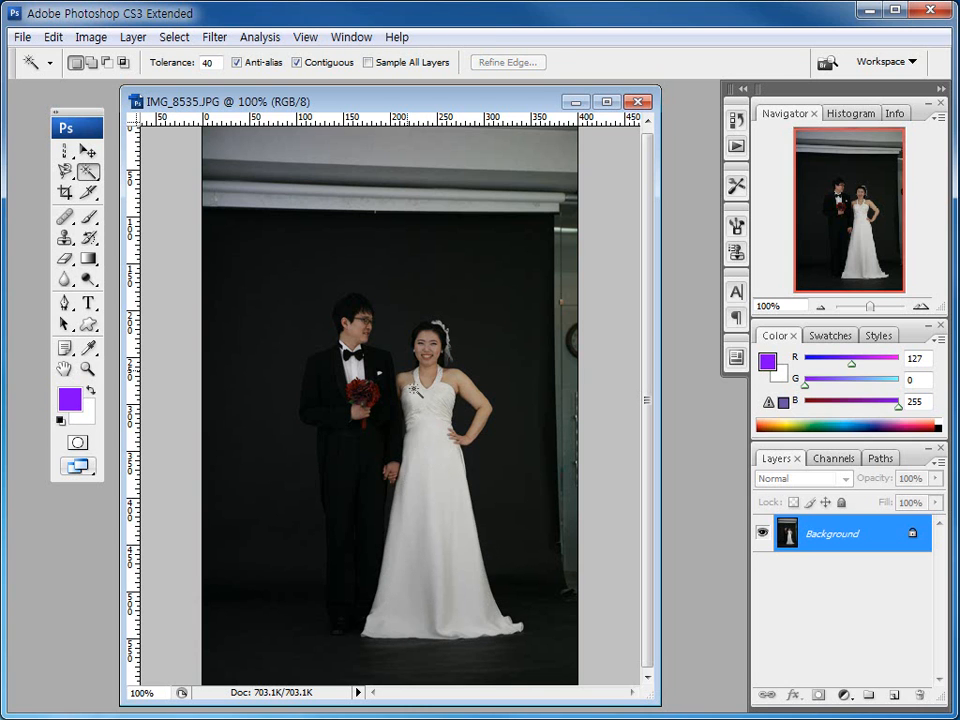
Select the bride's whole figure by tracing around her hair, arms and dress with the Magnetic Lasso tool
left_click(65, 172)
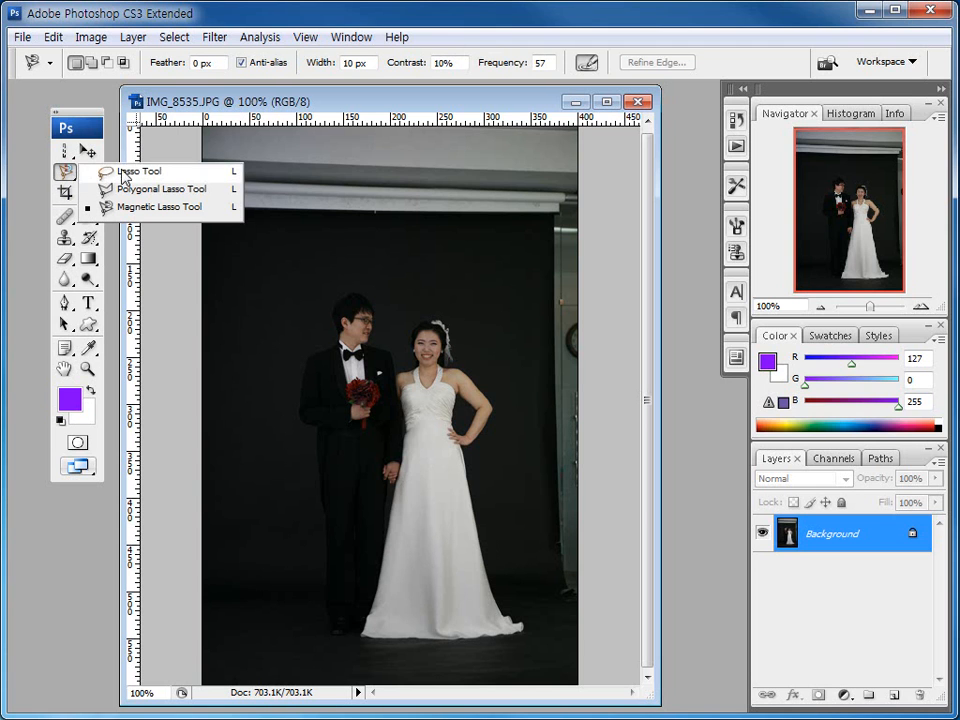
left_click(145, 217)
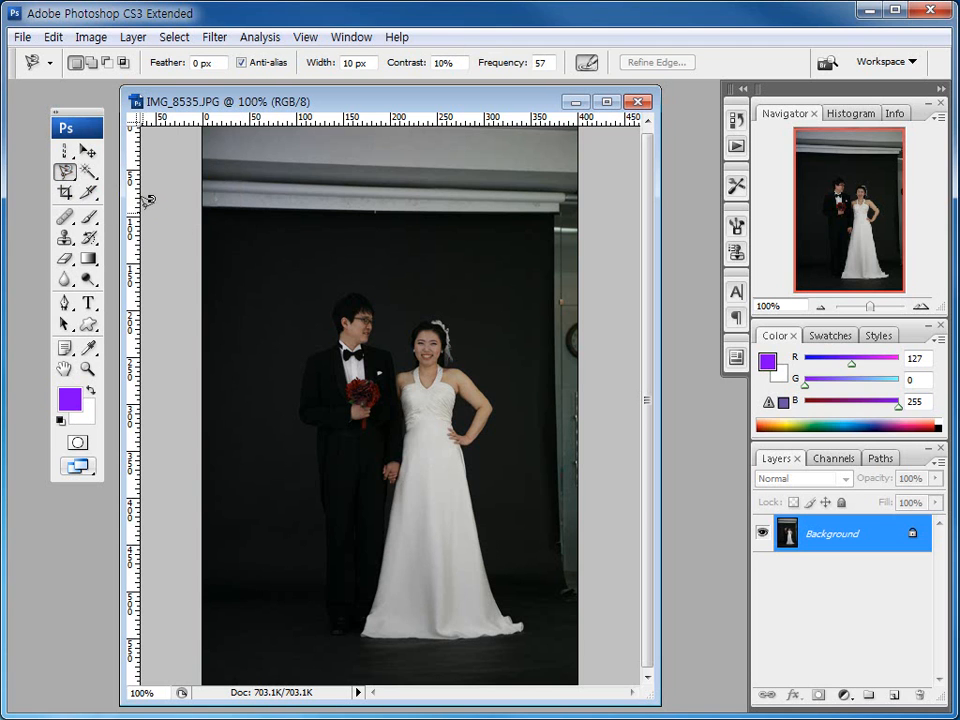
left_click(450, 360)
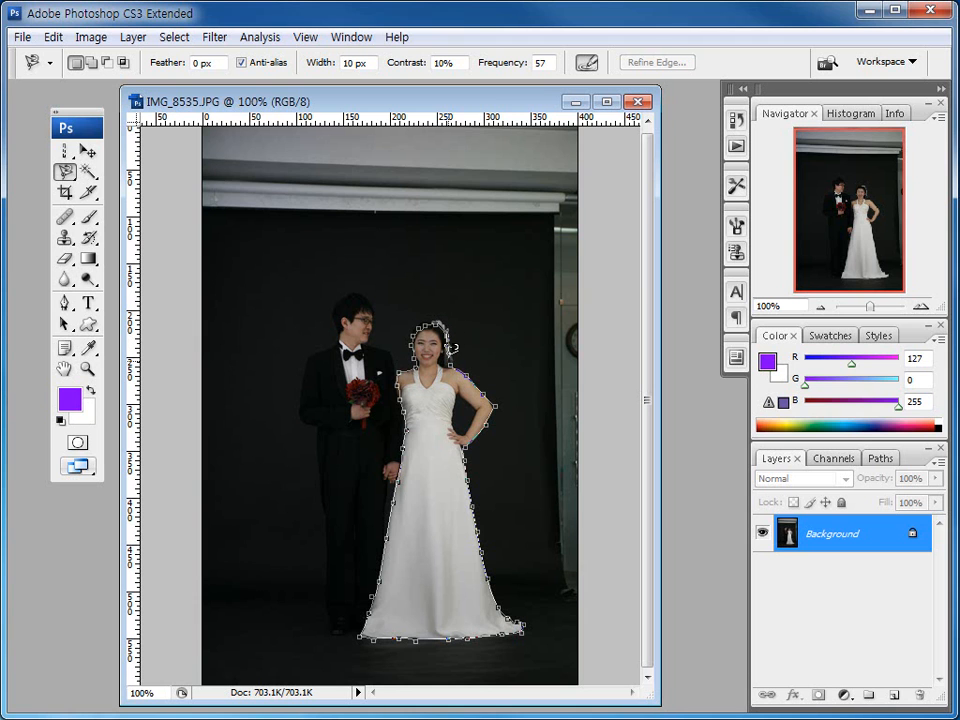
left_click(495, 410)
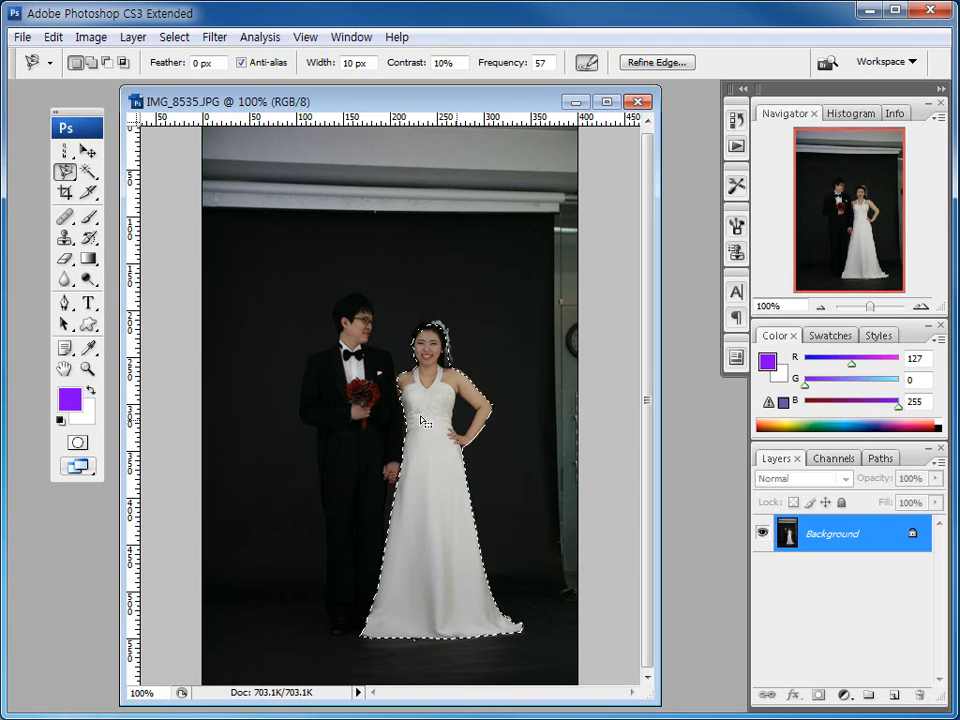
Review the variants of the marquee, lasso and quick selection tools, finishing with the Magic Wand tool active
left_click(66, 152)
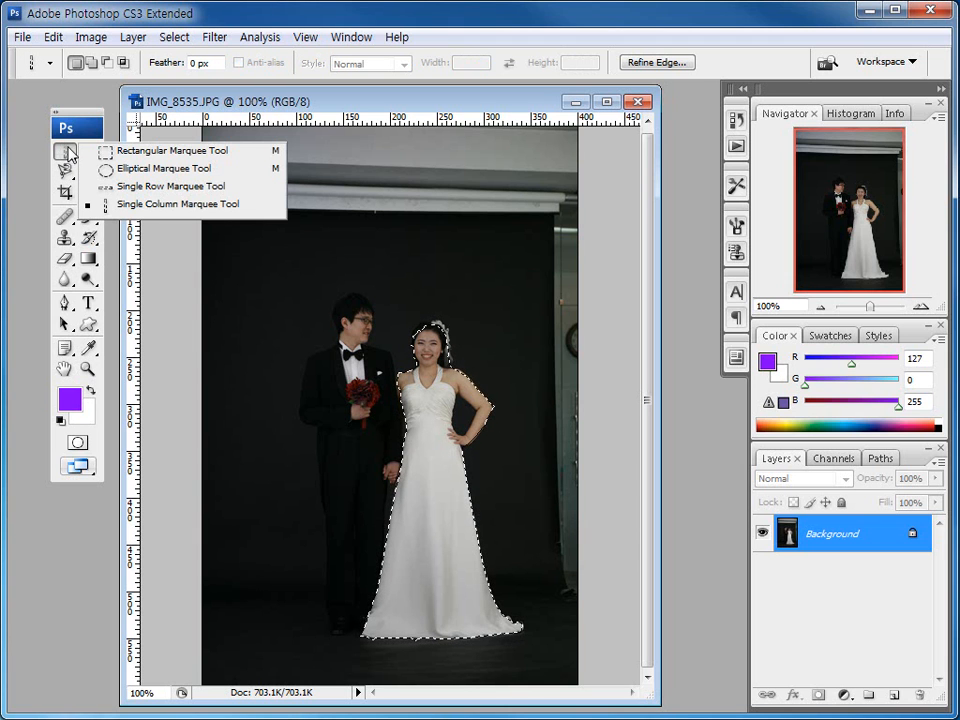
left_click(128, 207)
left_click(65, 171)
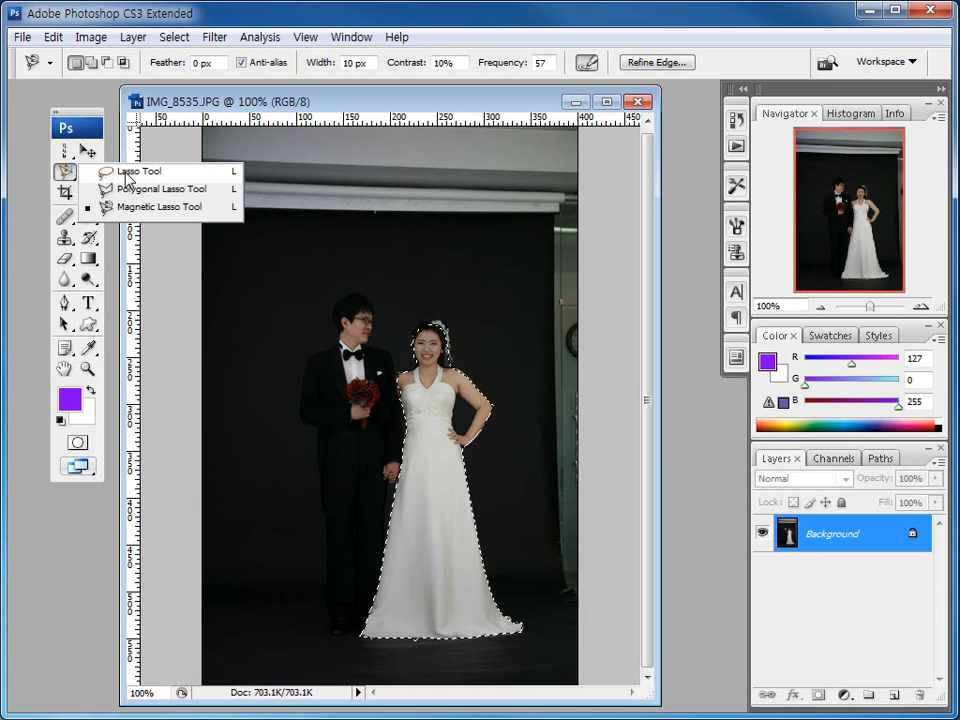
left_click(128, 207)
left_click(87, 172)
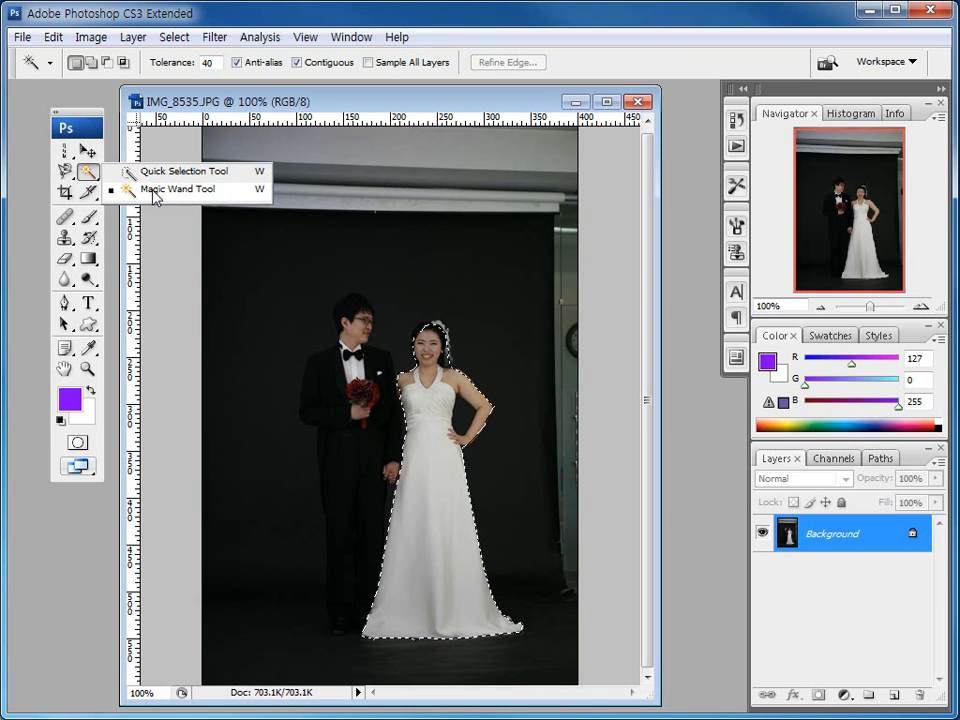
left_click(65, 152)
left_click(65, 172)
left_click(87, 172)
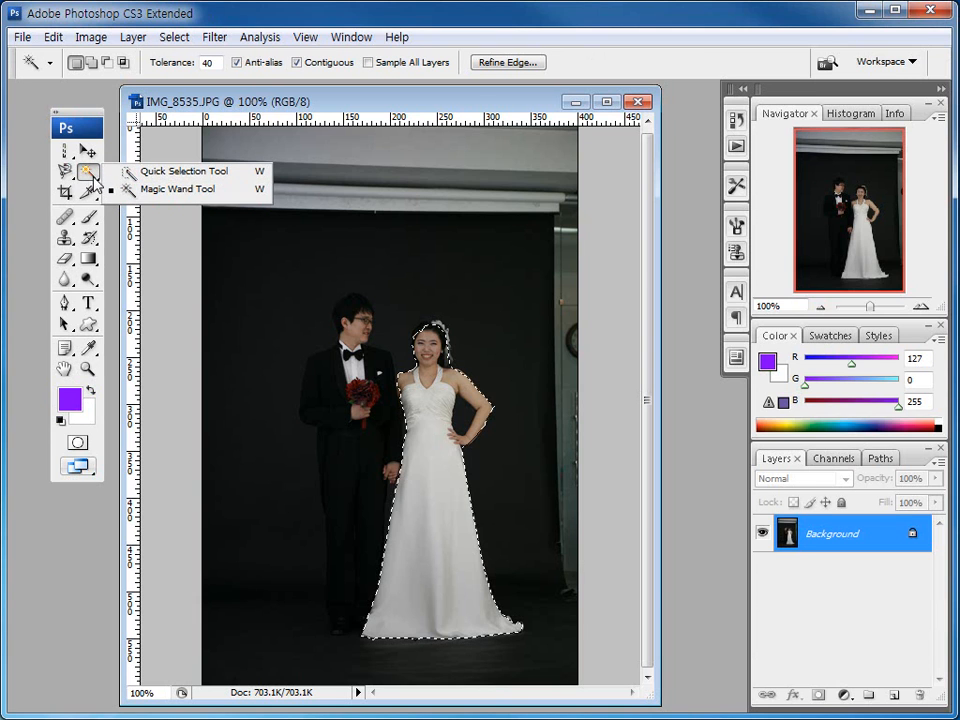
left_click(114, 187)
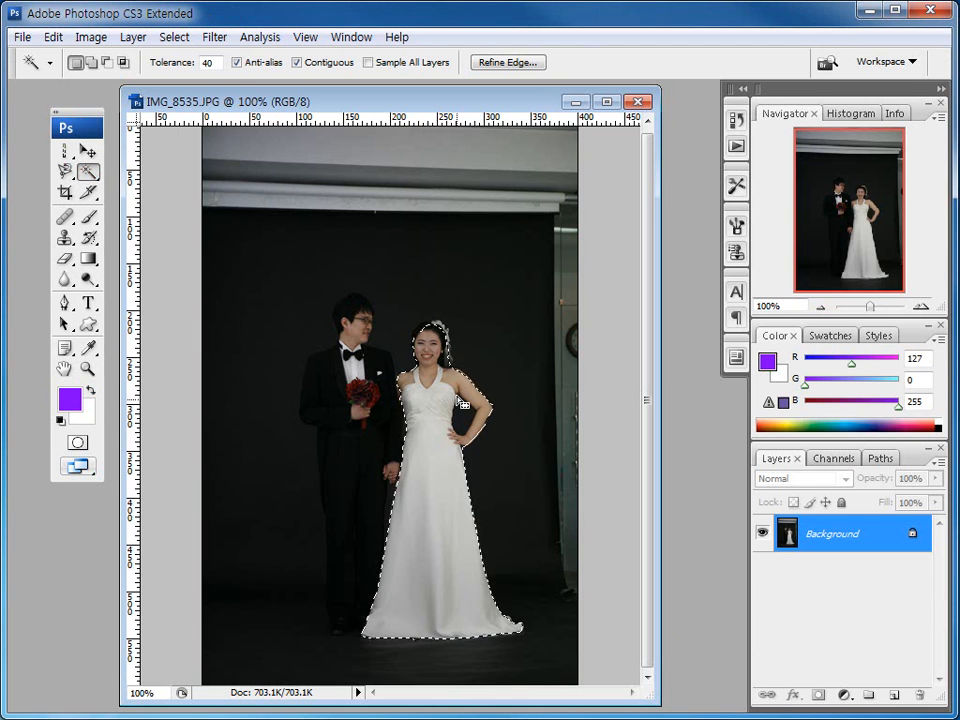